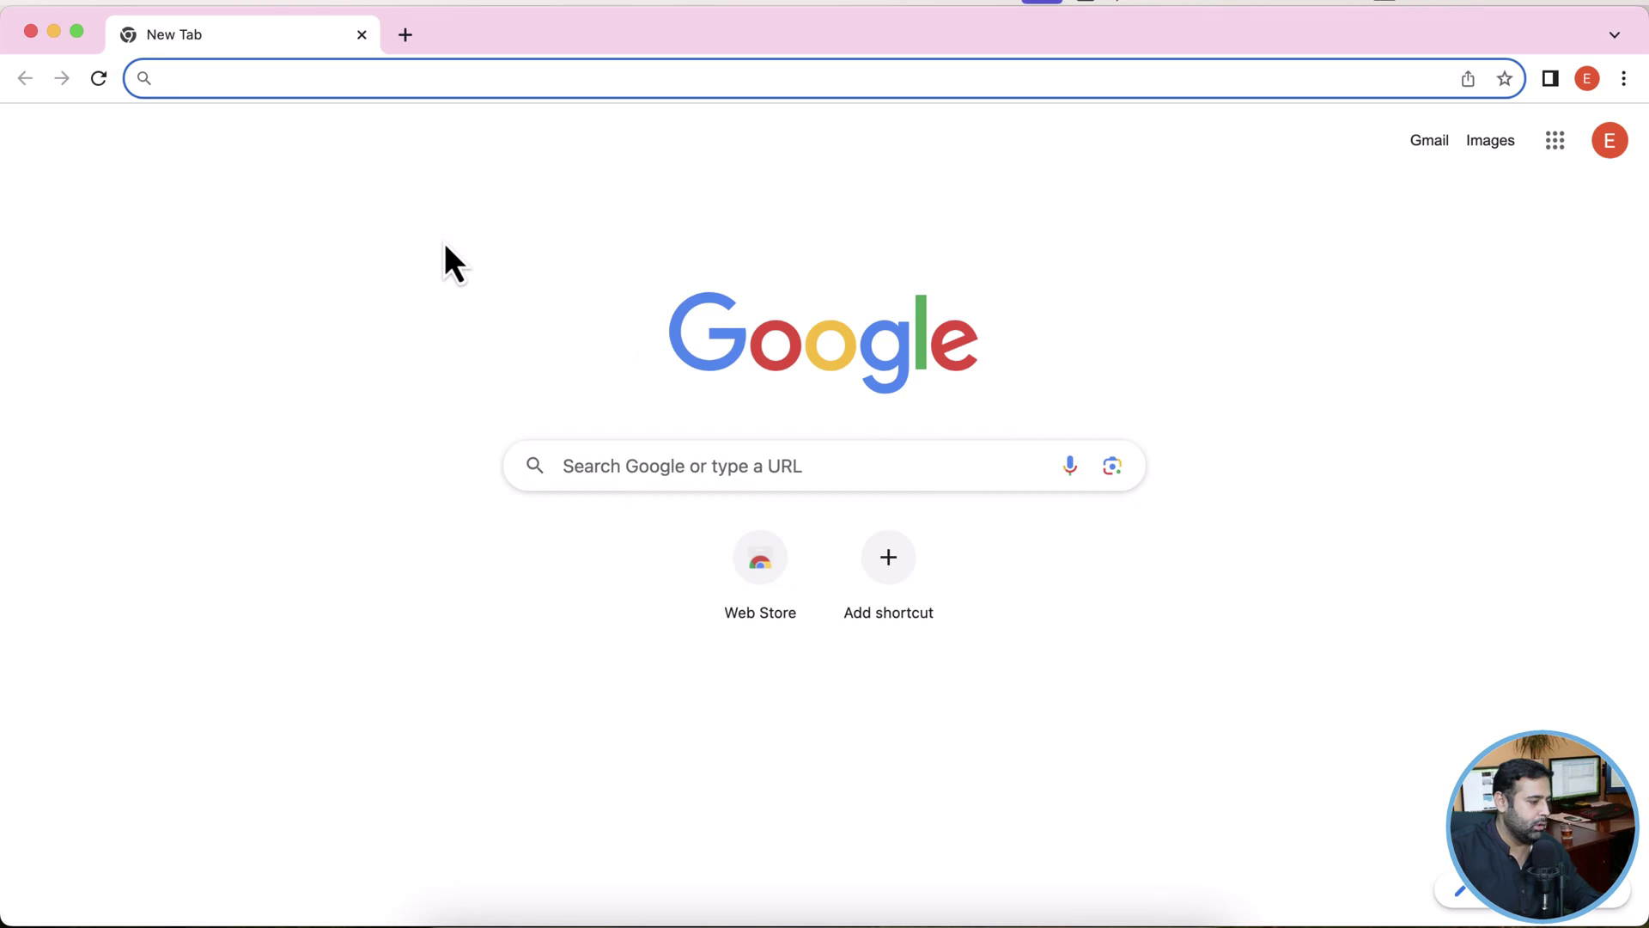
# - Search Google for 'loom chrome extension'
pyautogui.write('loom ')
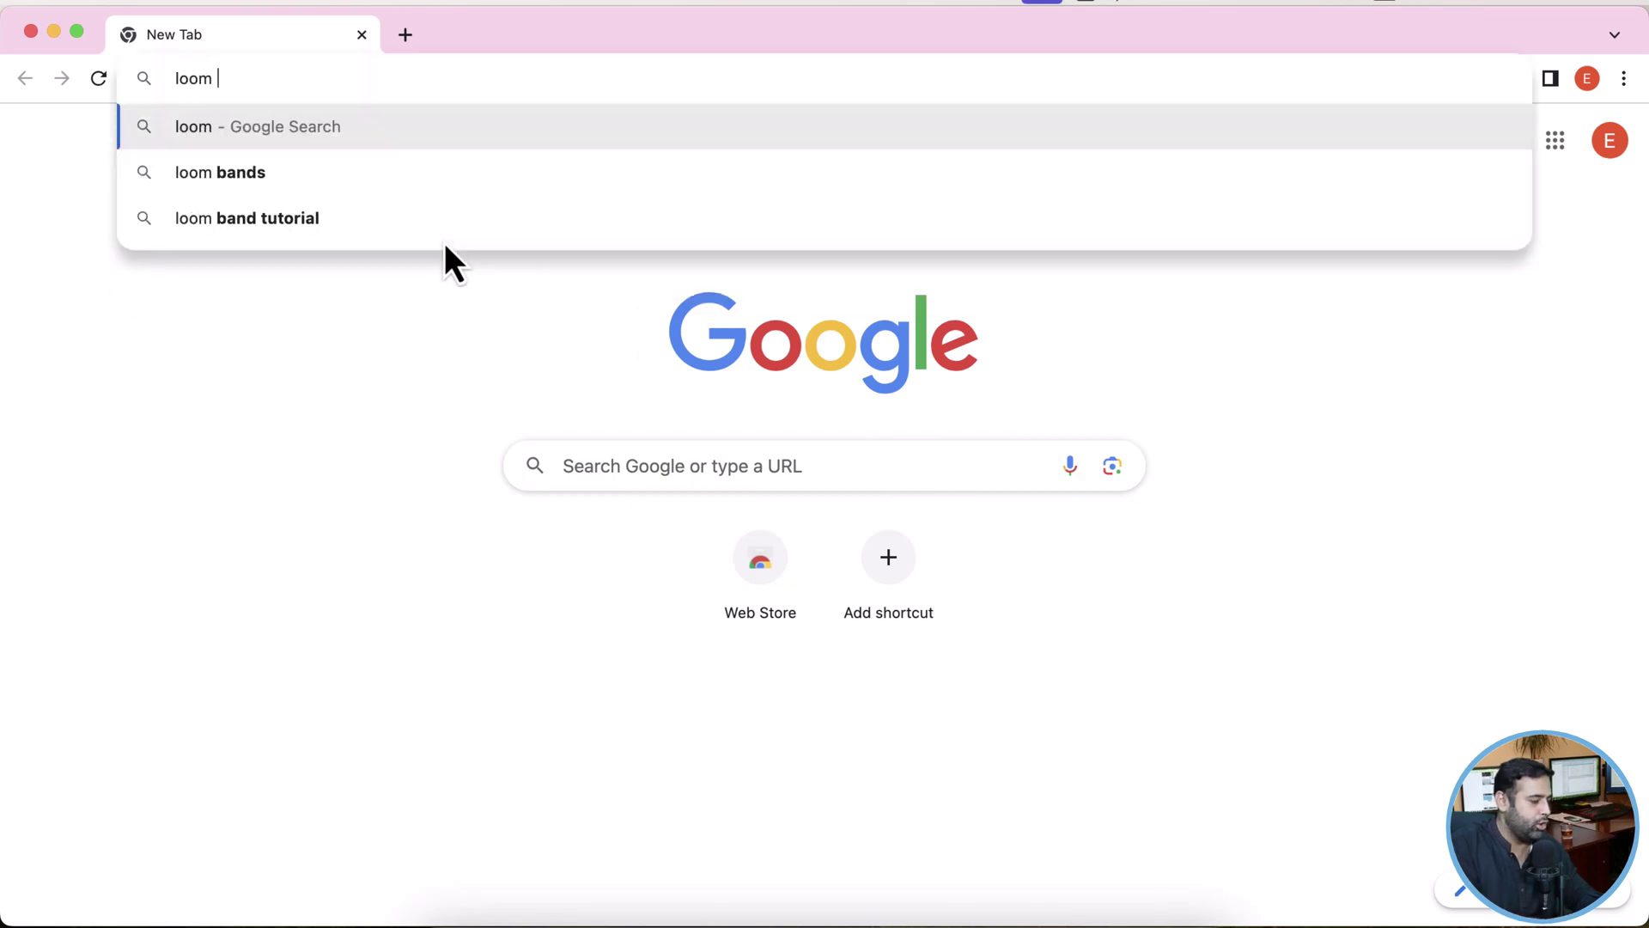
pyautogui.write('chrome ex')
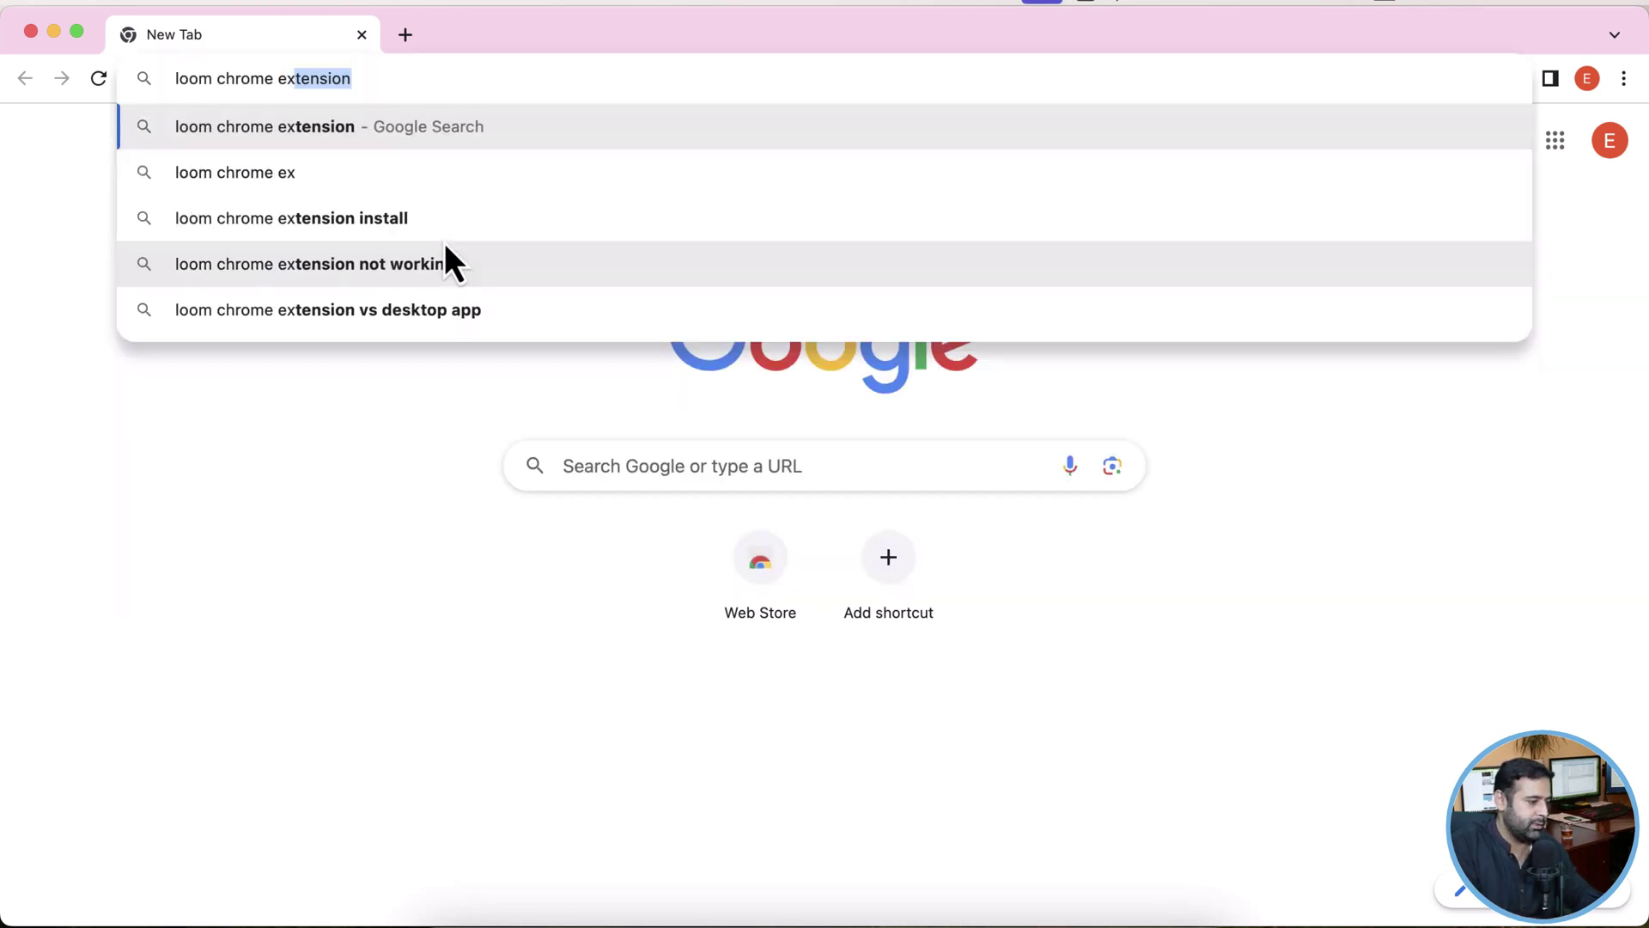
pyautogui.press('Return')
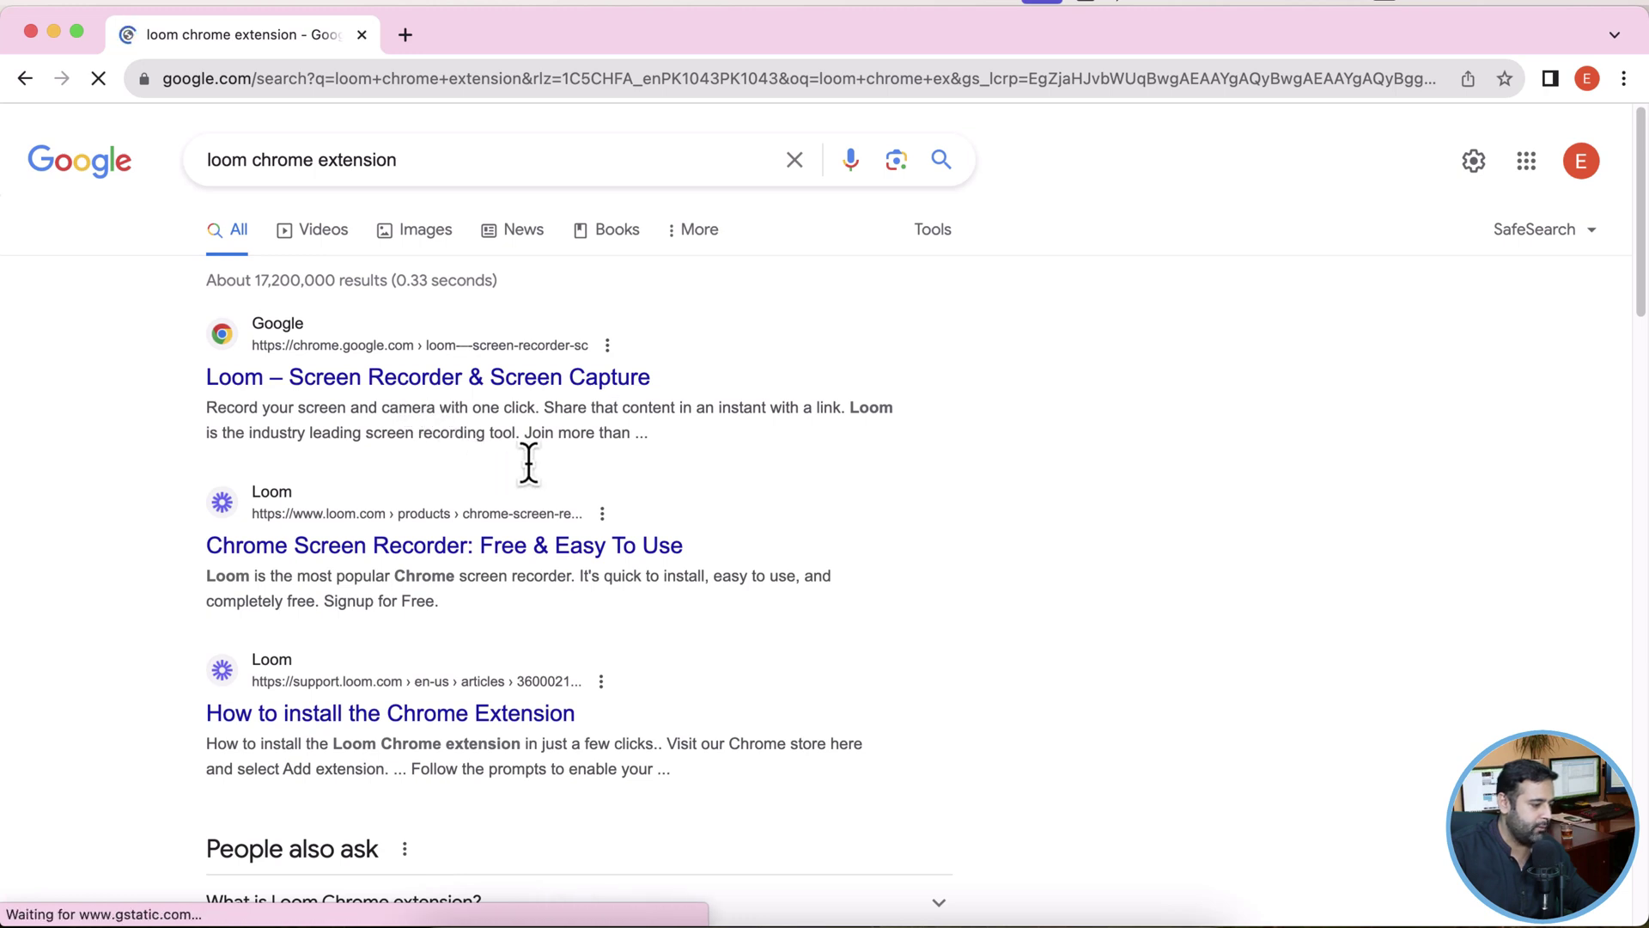
# - Add the Loom screen recorder extension to Chrome from its Web Store listing
pyautogui.click(543, 382)
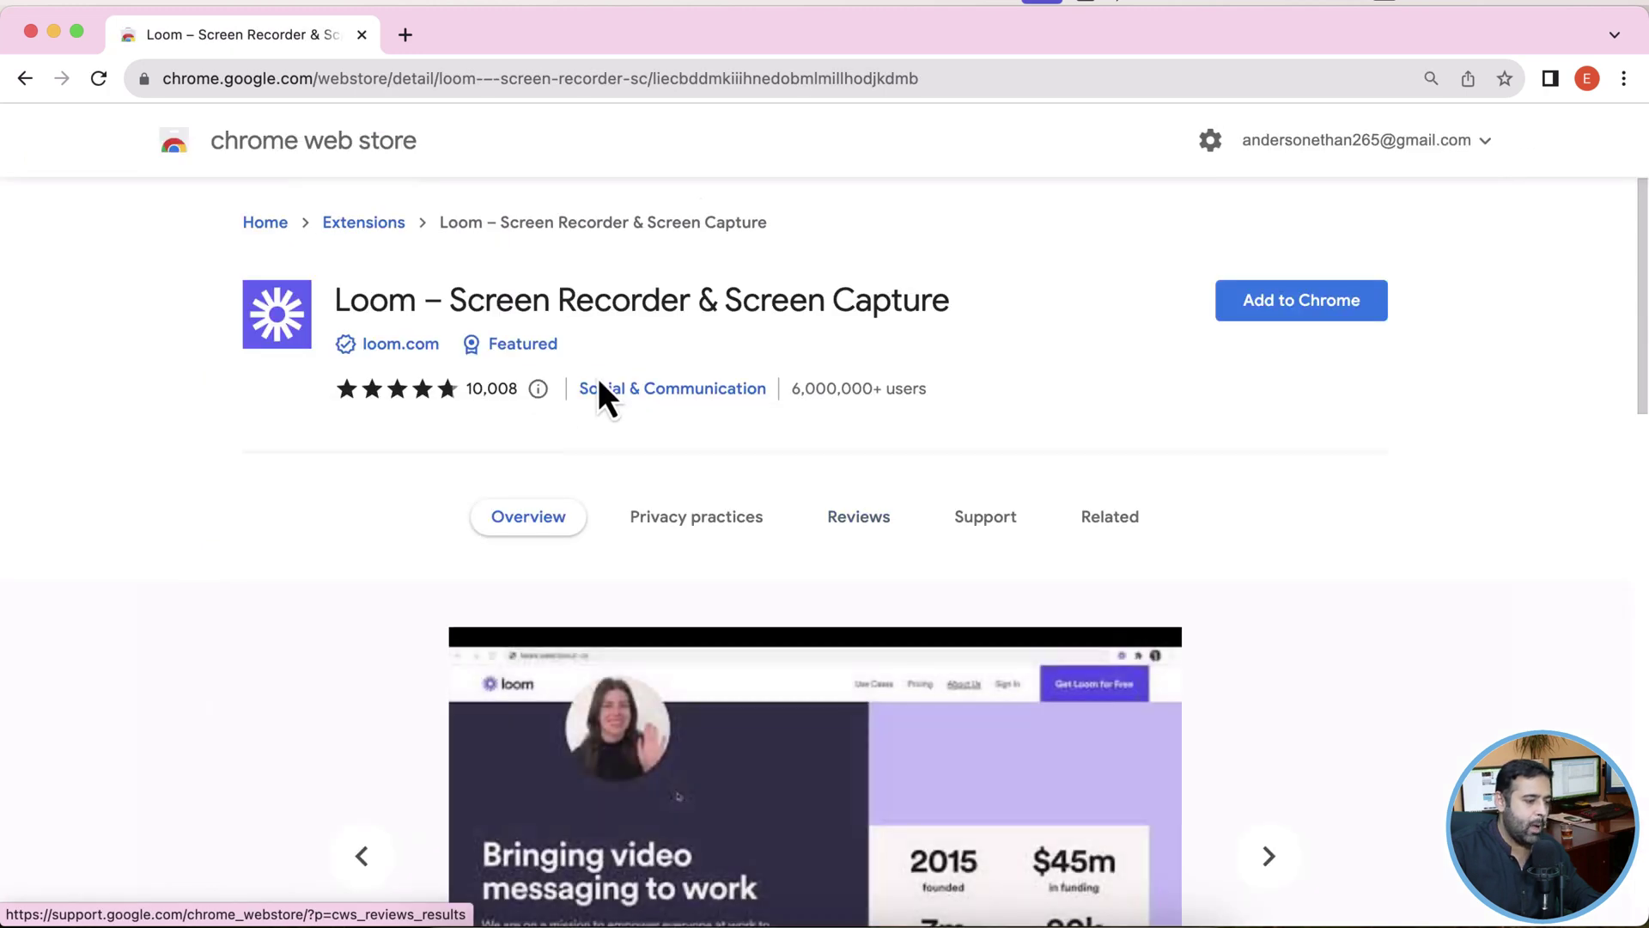
pyautogui.click(1272, 311)
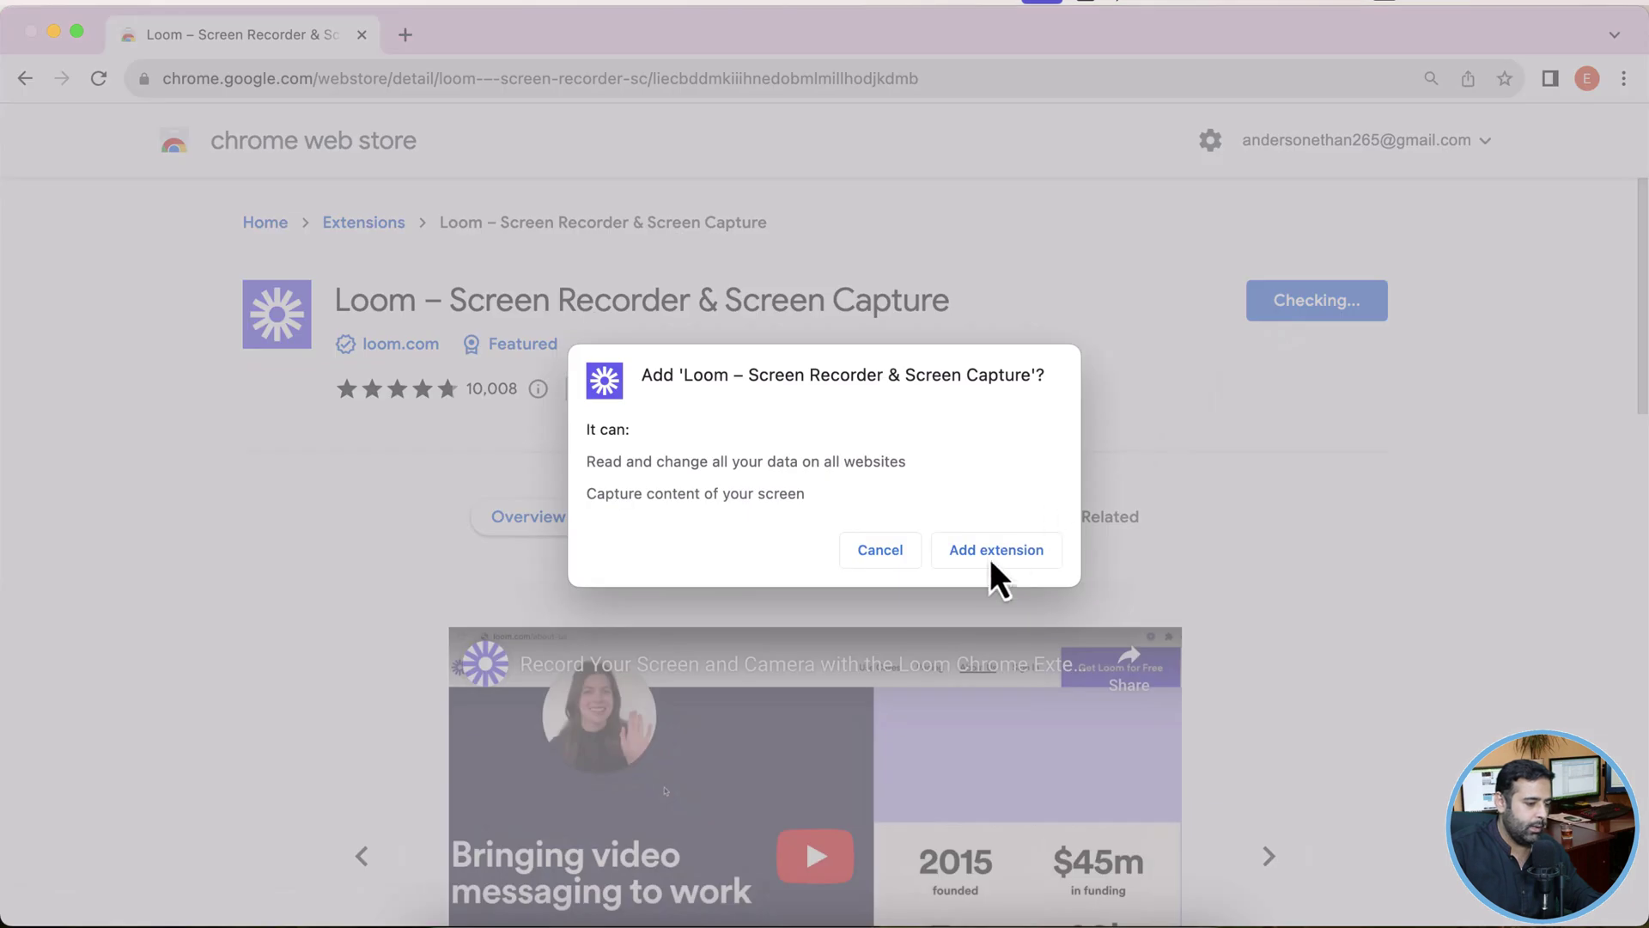
pyautogui.click(990, 559)
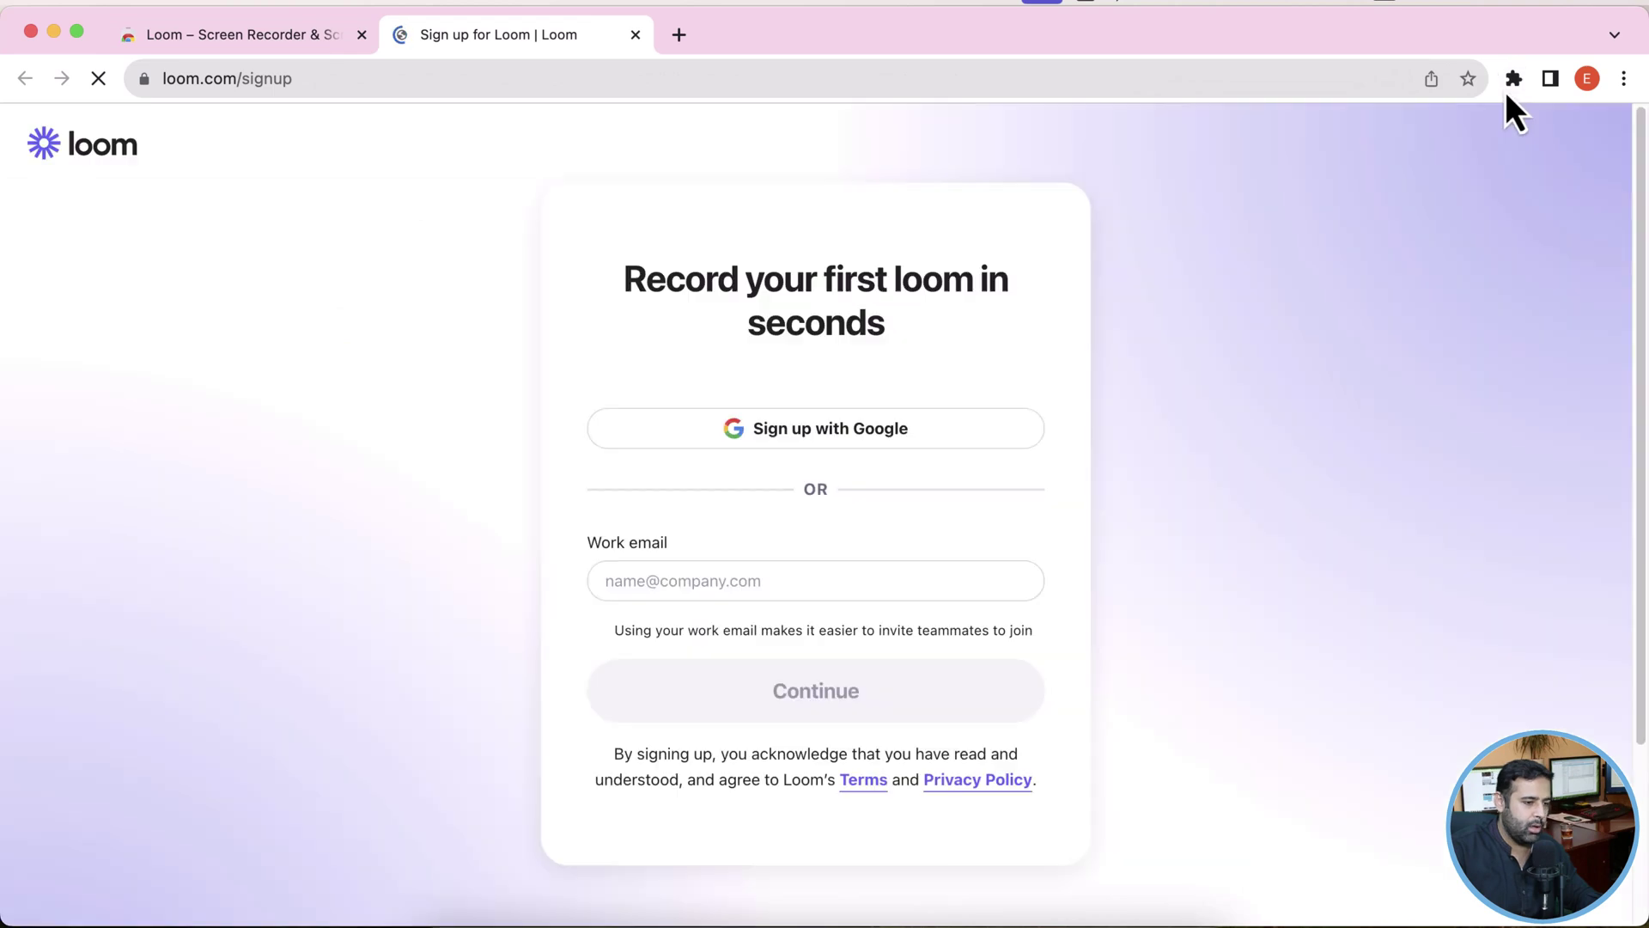
# - Pin the Loom extension to the toolbar and begin signing up with Google
pyautogui.click(1505, 80)
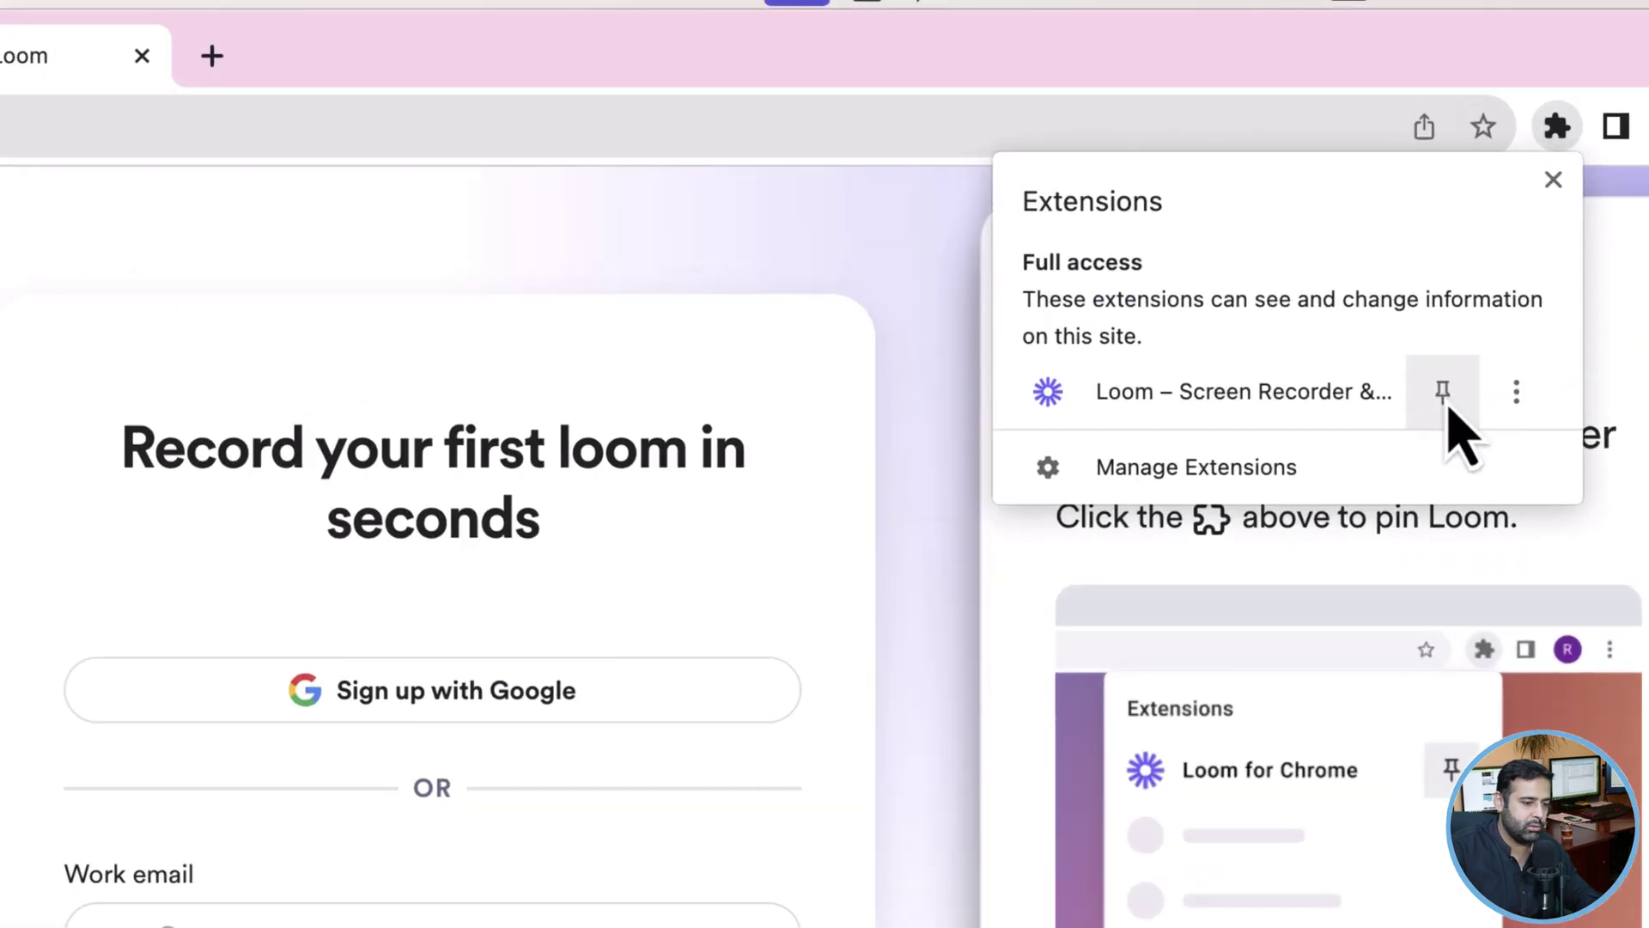
pyautogui.click(1447, 402)
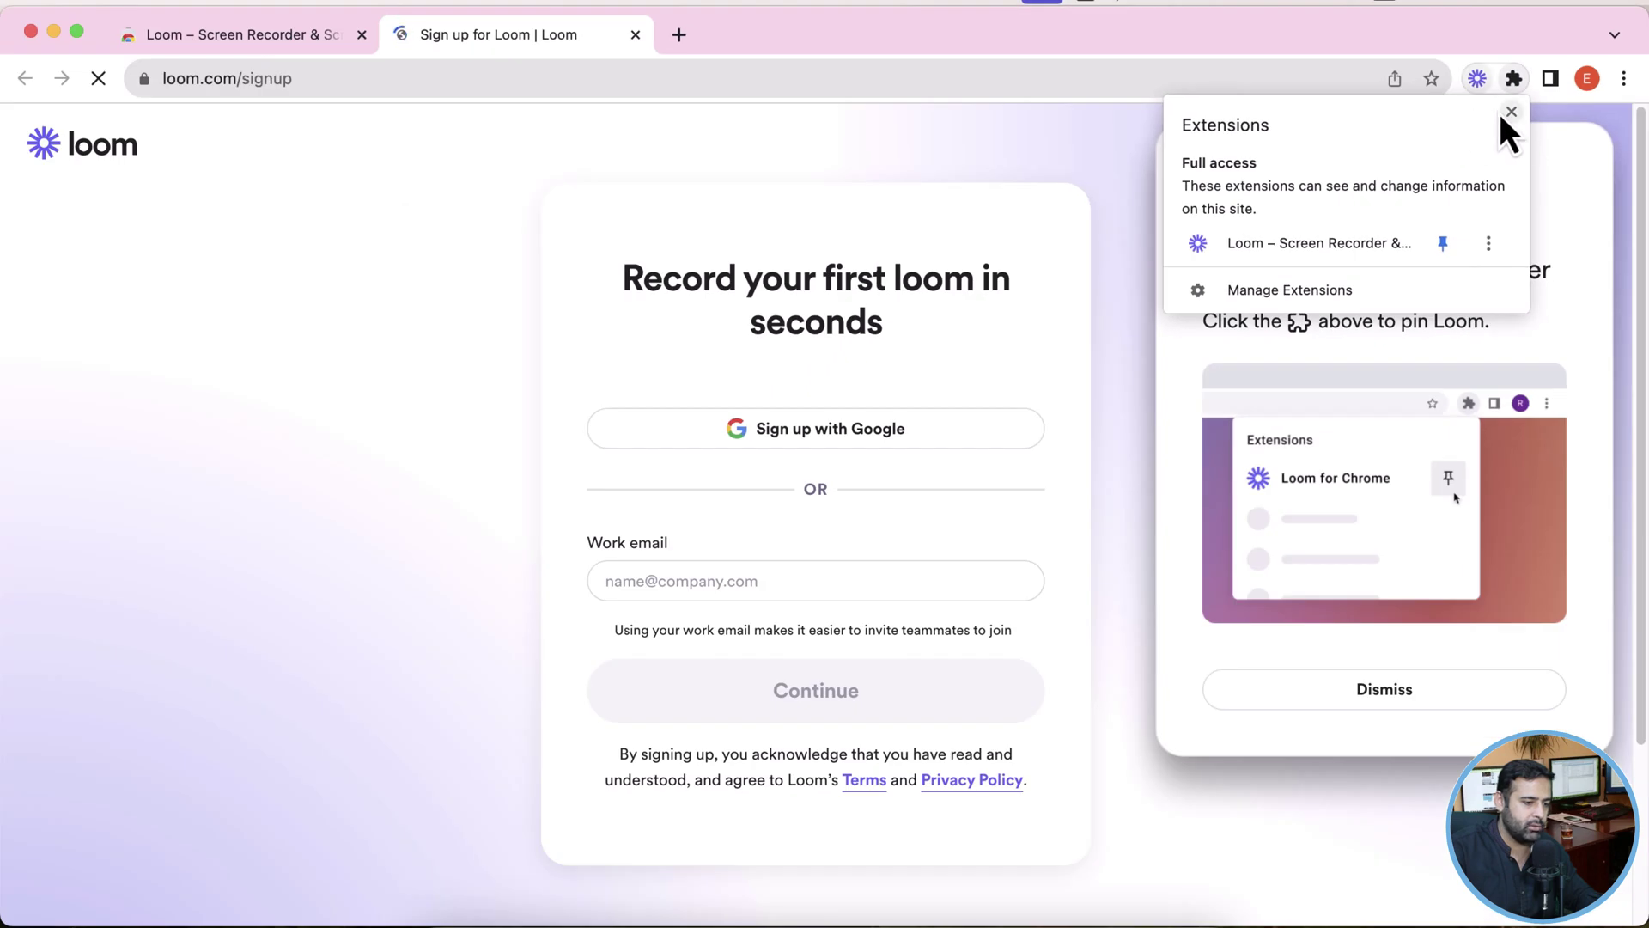
pyautogui.click(1510, 114)
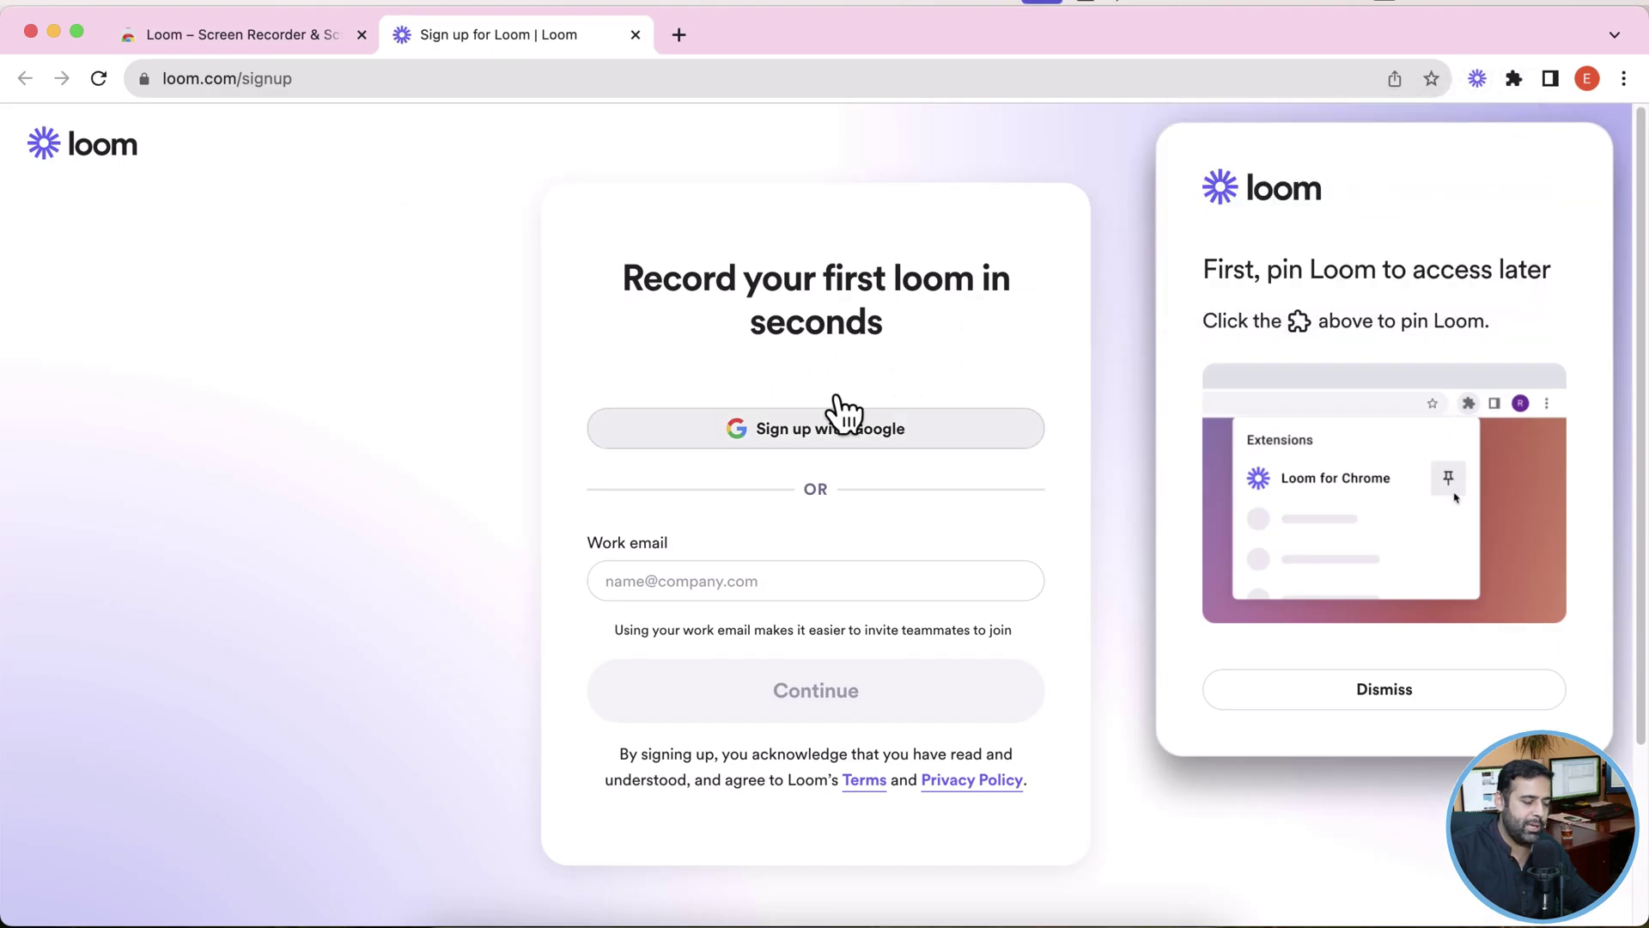
pyautogui.click(782, 584)
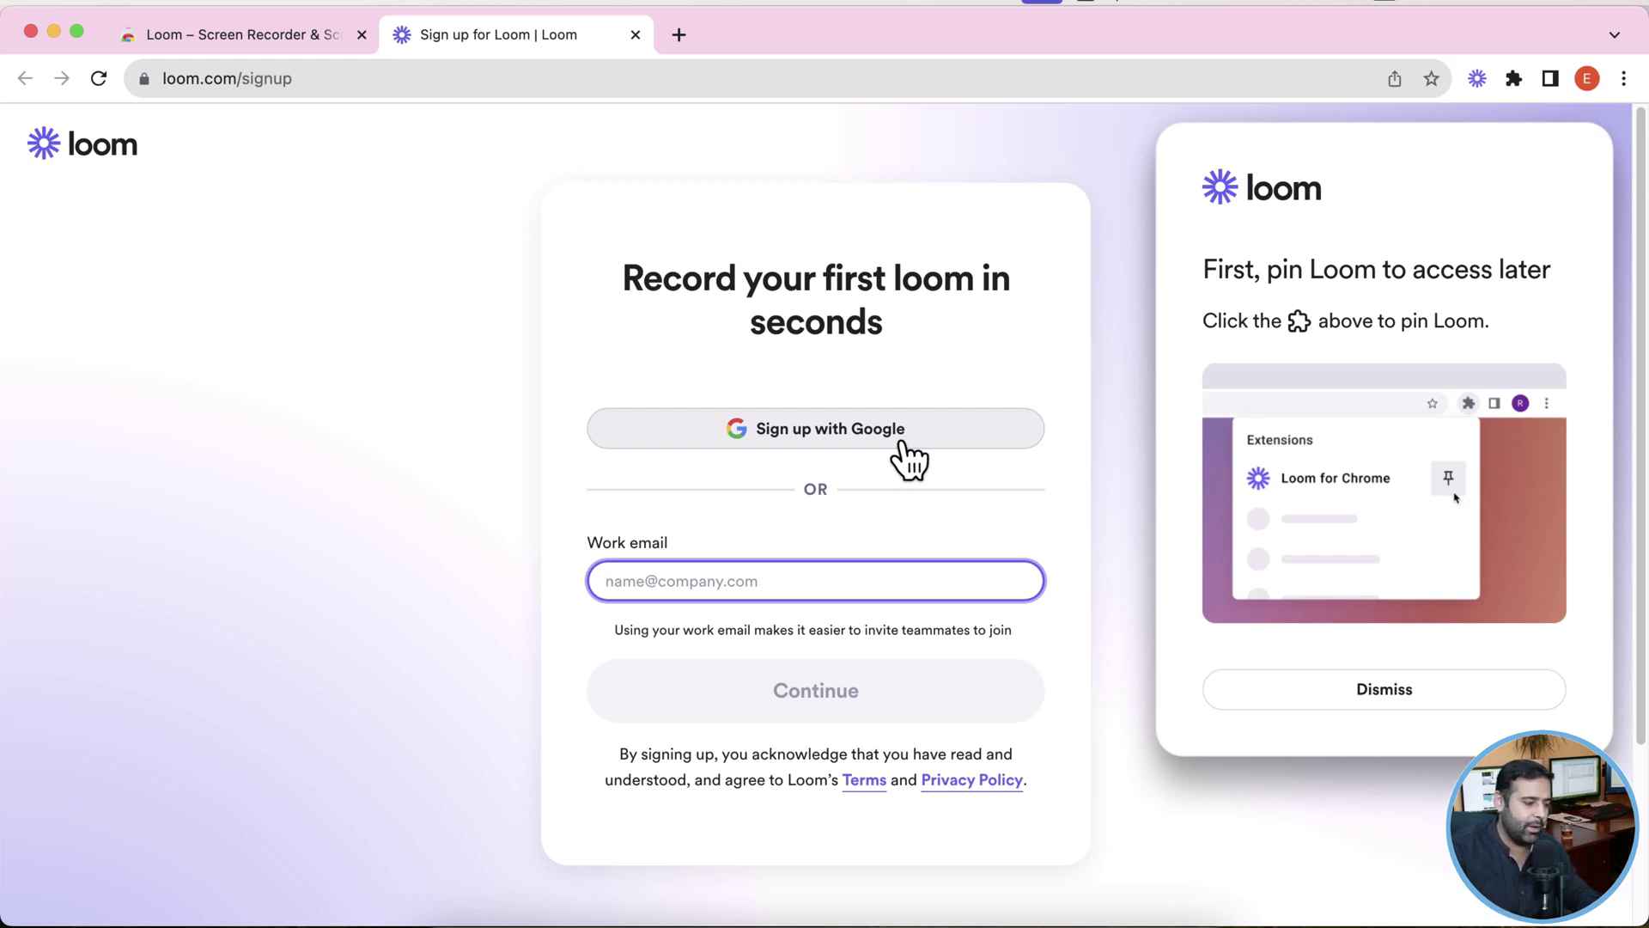
pyautogui.click(900, 442)
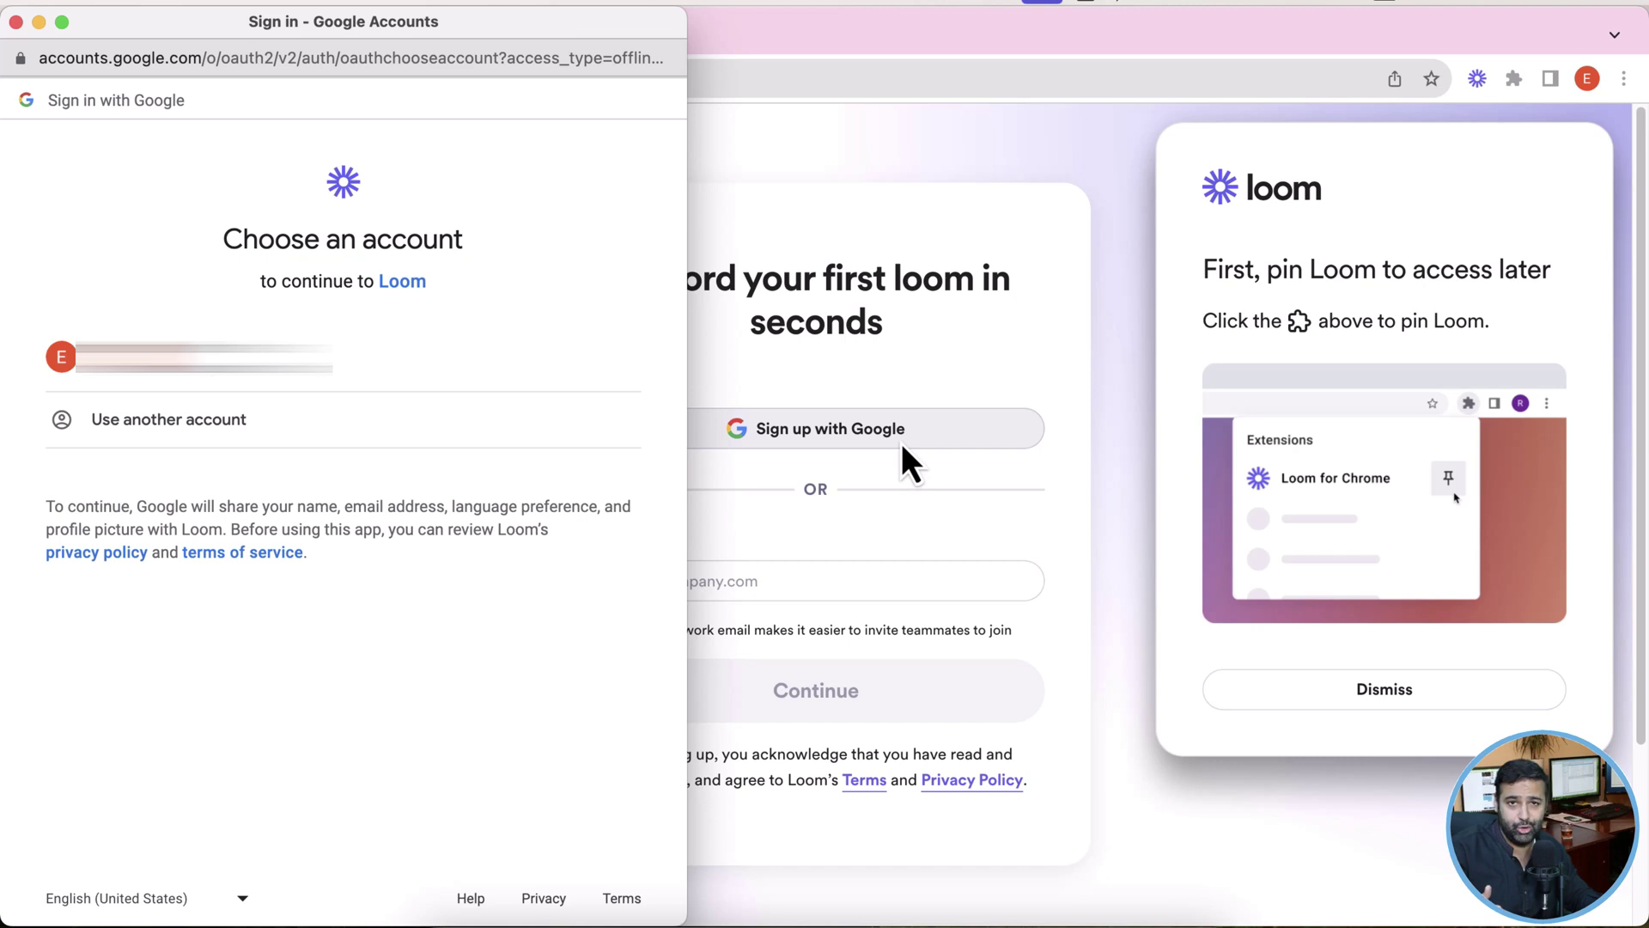
# - Sign up with the chosen Google account and accept Loom's terms and conditions
pyautogui.click(246, 377)
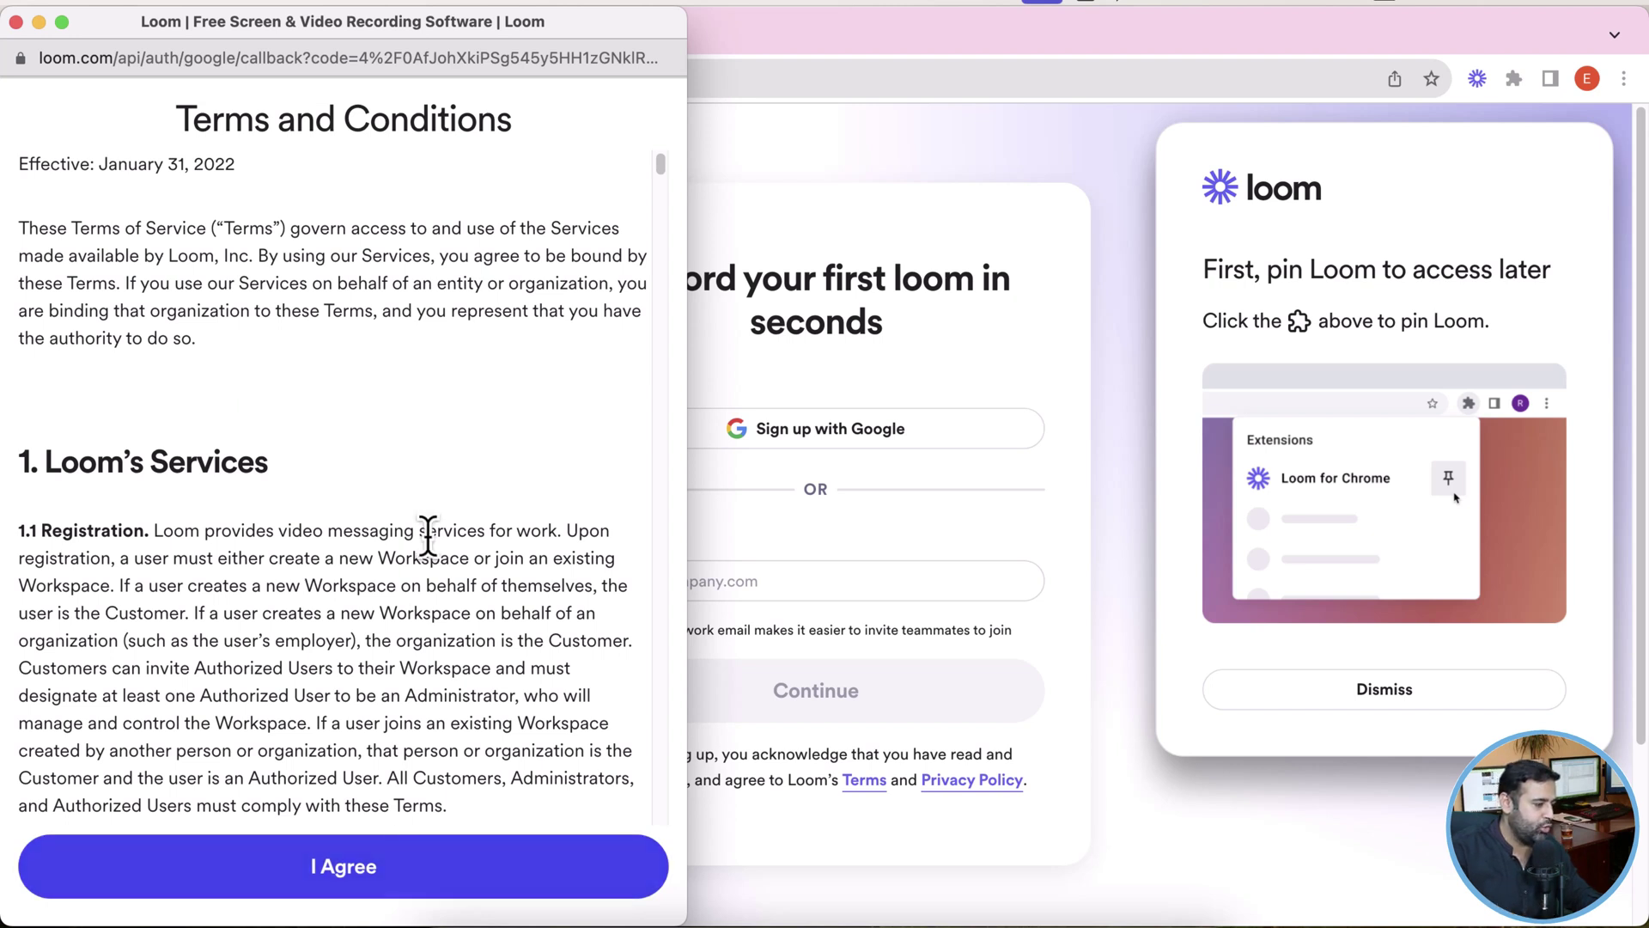
pyautogui.scroll(-5, 427, 537)
pyautogui.scroll(5, 428, 537)
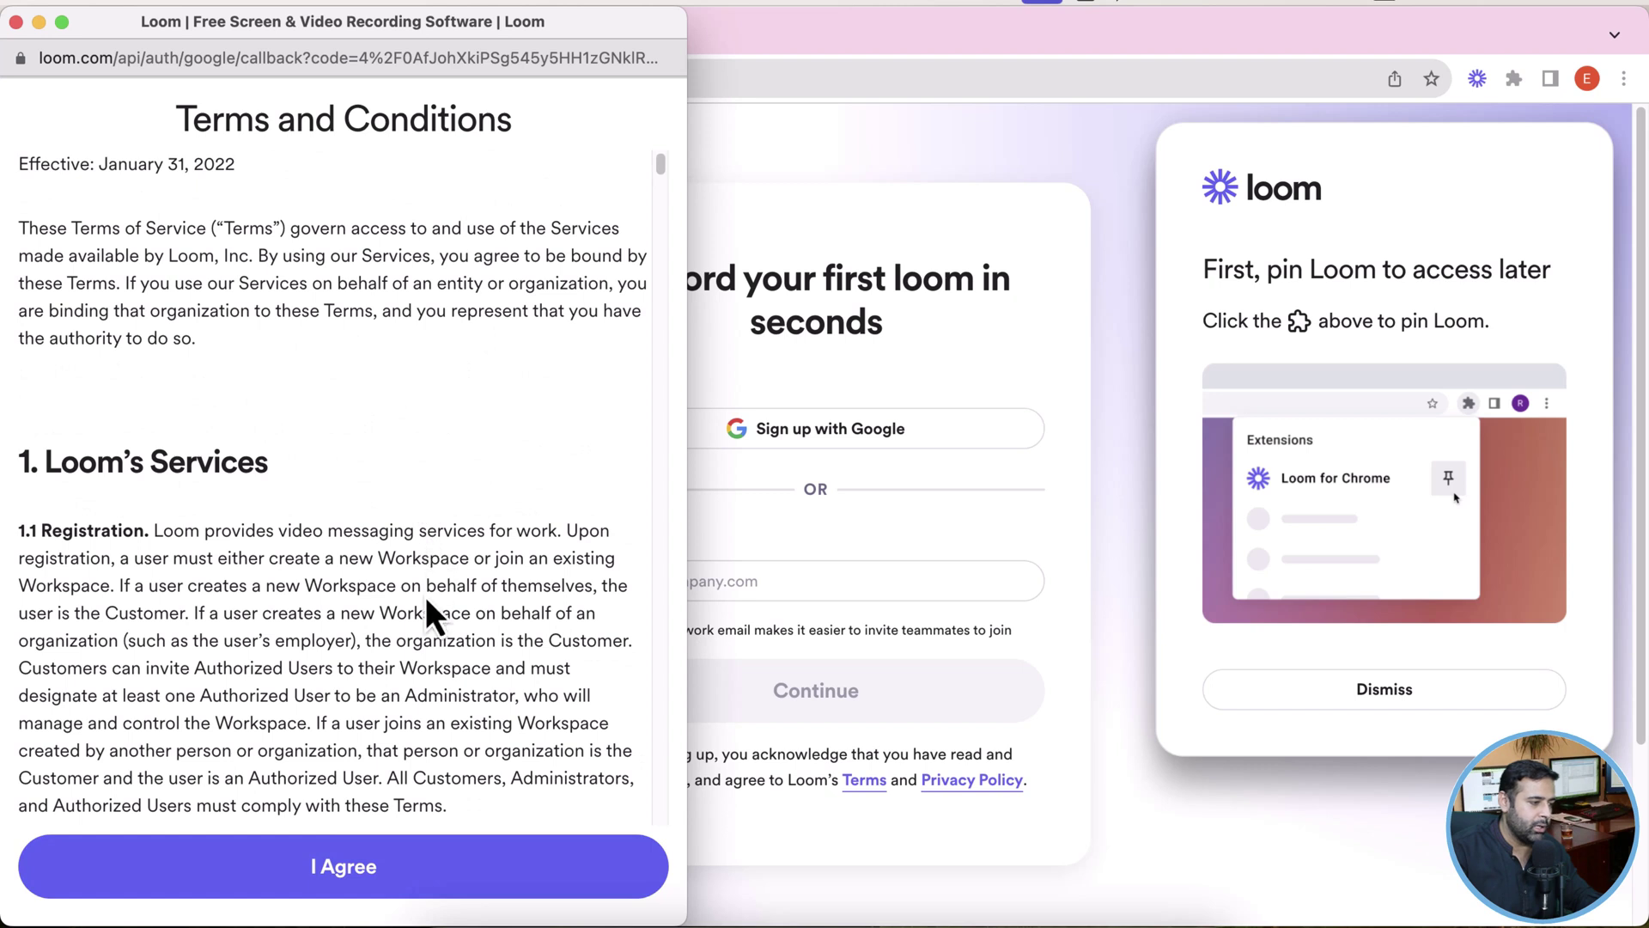
pyautogui.click(404, 870)
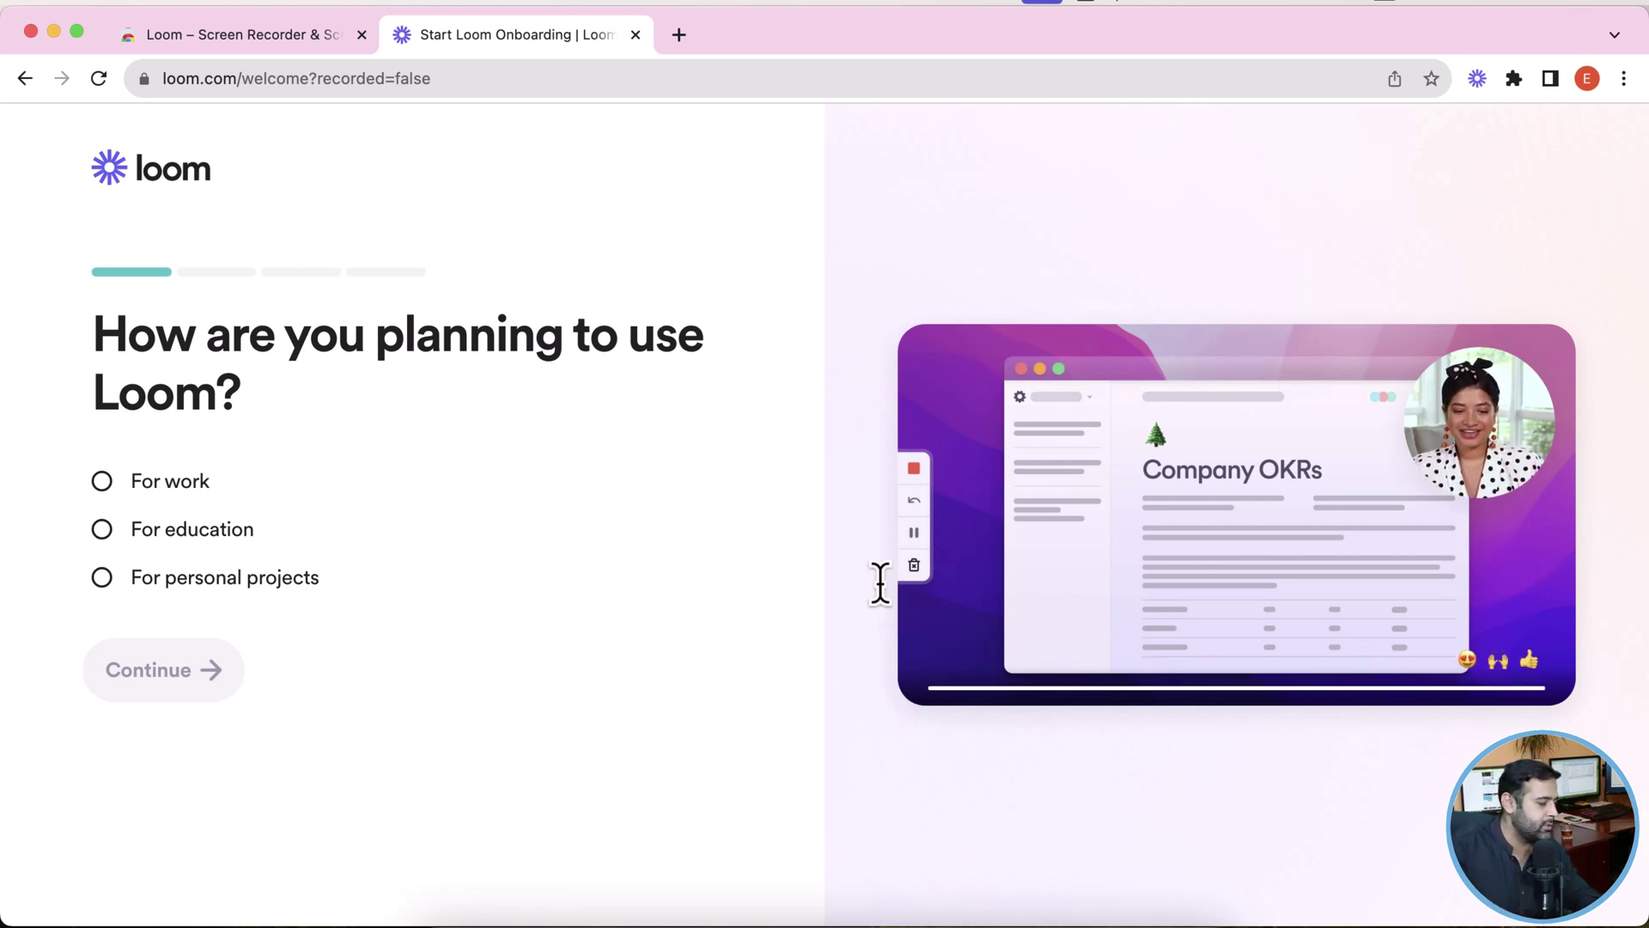
# - Choose education as Loom's use, keep the workspace name, and skip inviting teammates
pyautogui.click(135, 539)
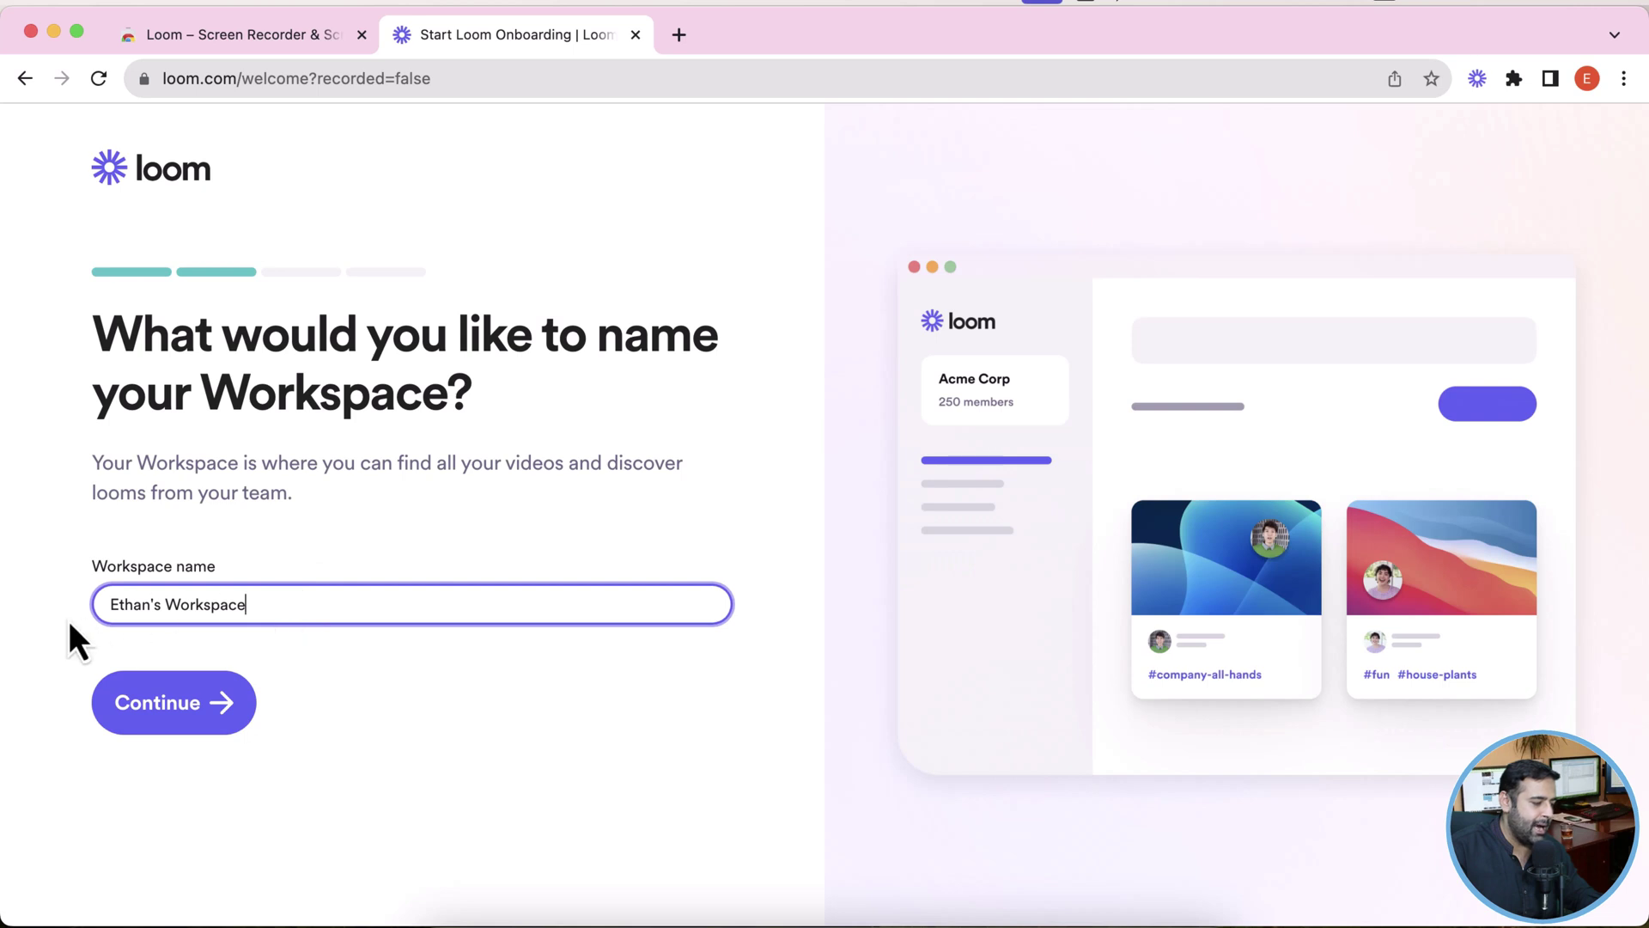
pyautogui.moveTo(304, 606); pyautogui.dragTo(85, 604)
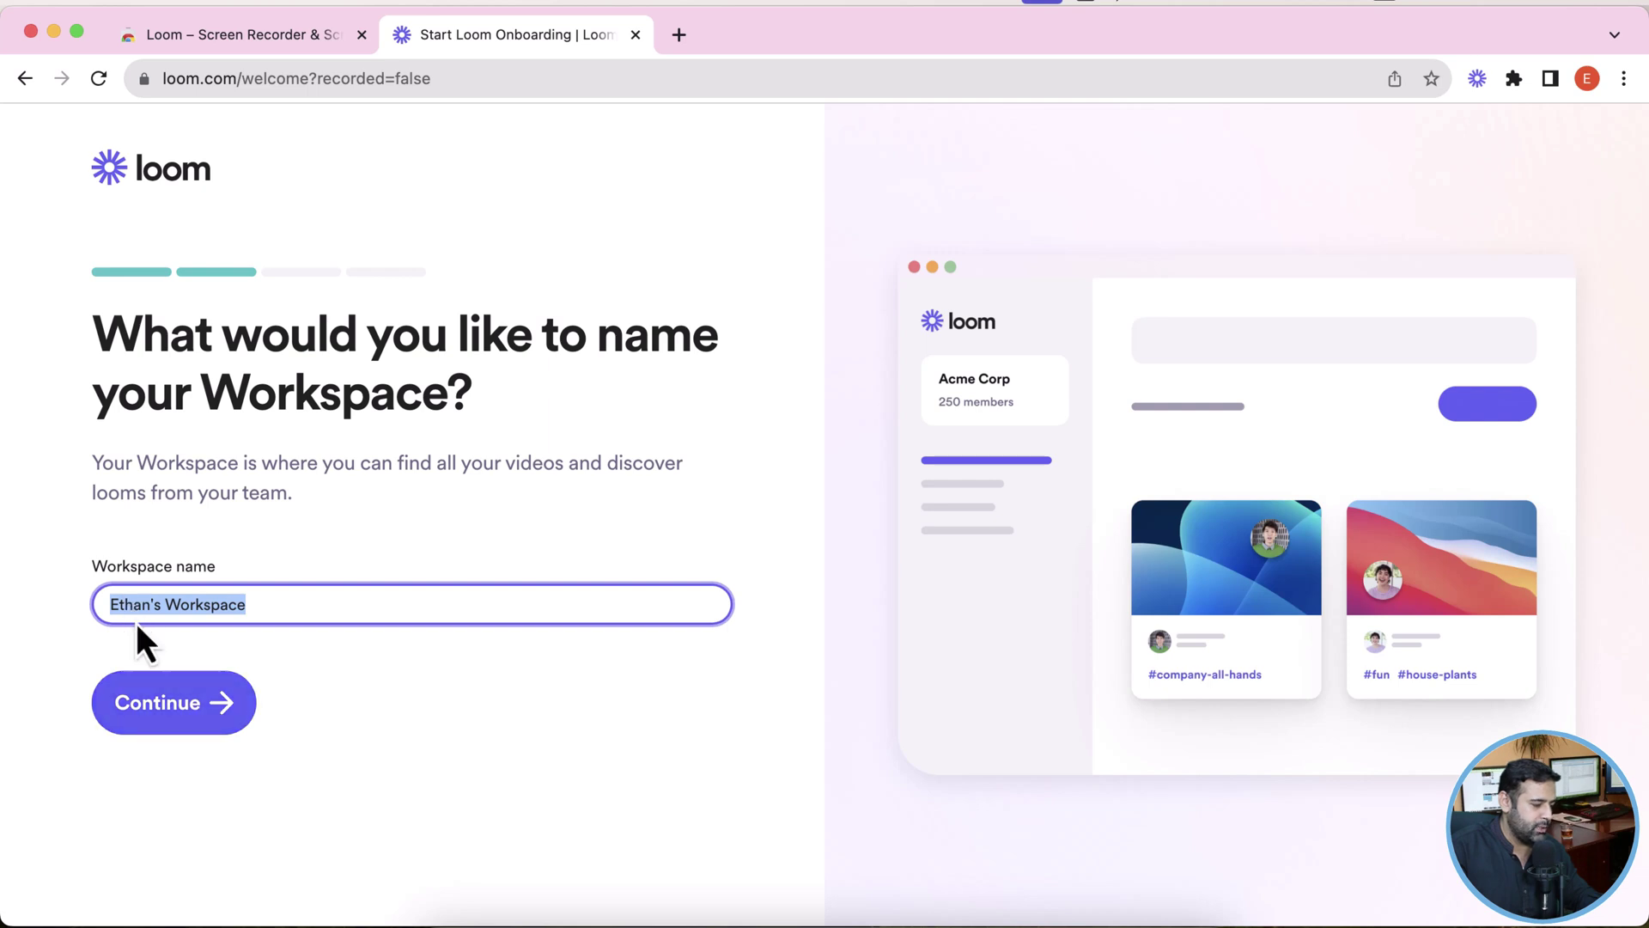
pyautogui.click(180, 713)
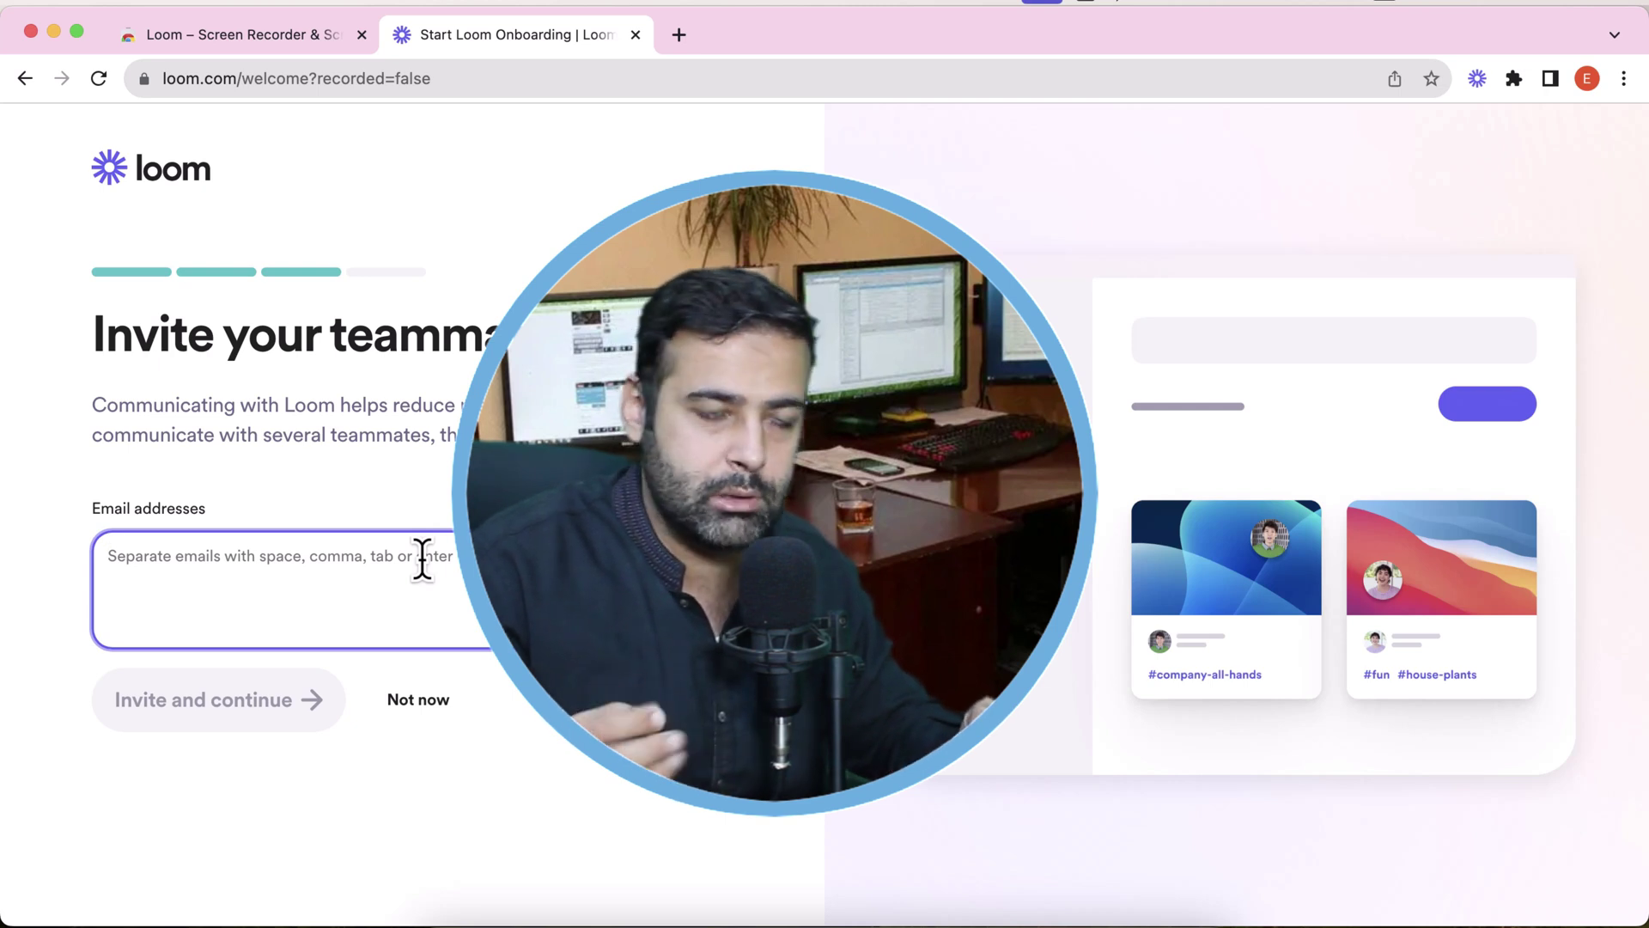
pyautogui.click(431, 705)
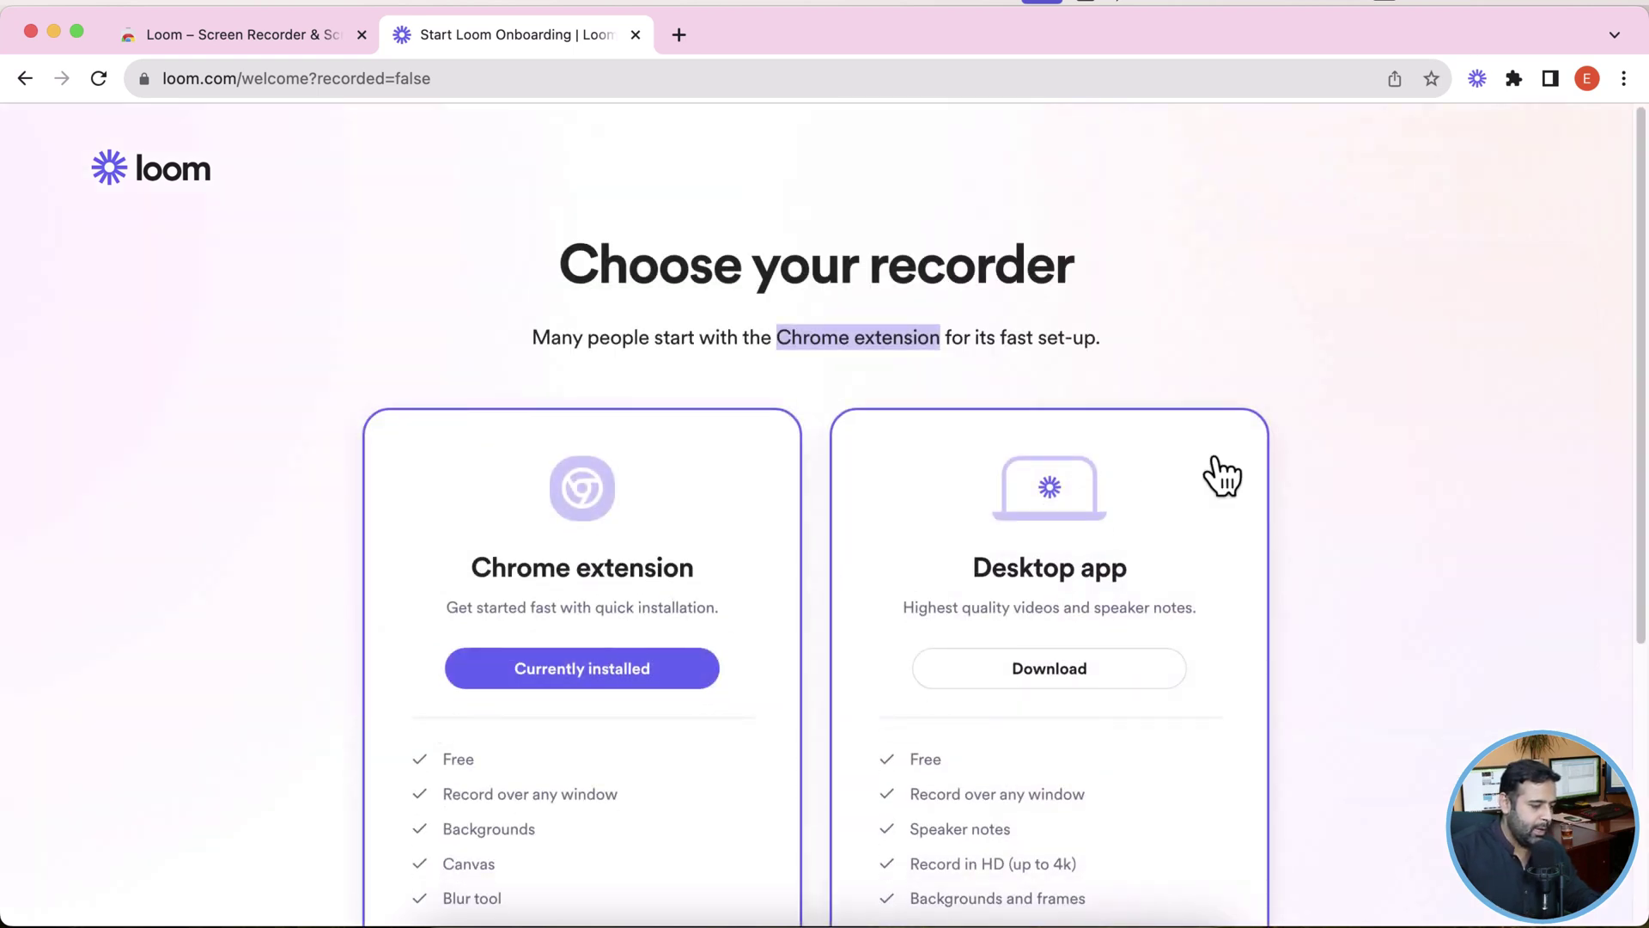
# - Review the Chrome extension and Desktop app recorder options, then continue to the workspace
pyautogui.scroll(-5, 1229, 469)
pyautogui.scroll(5, 1229, 468)
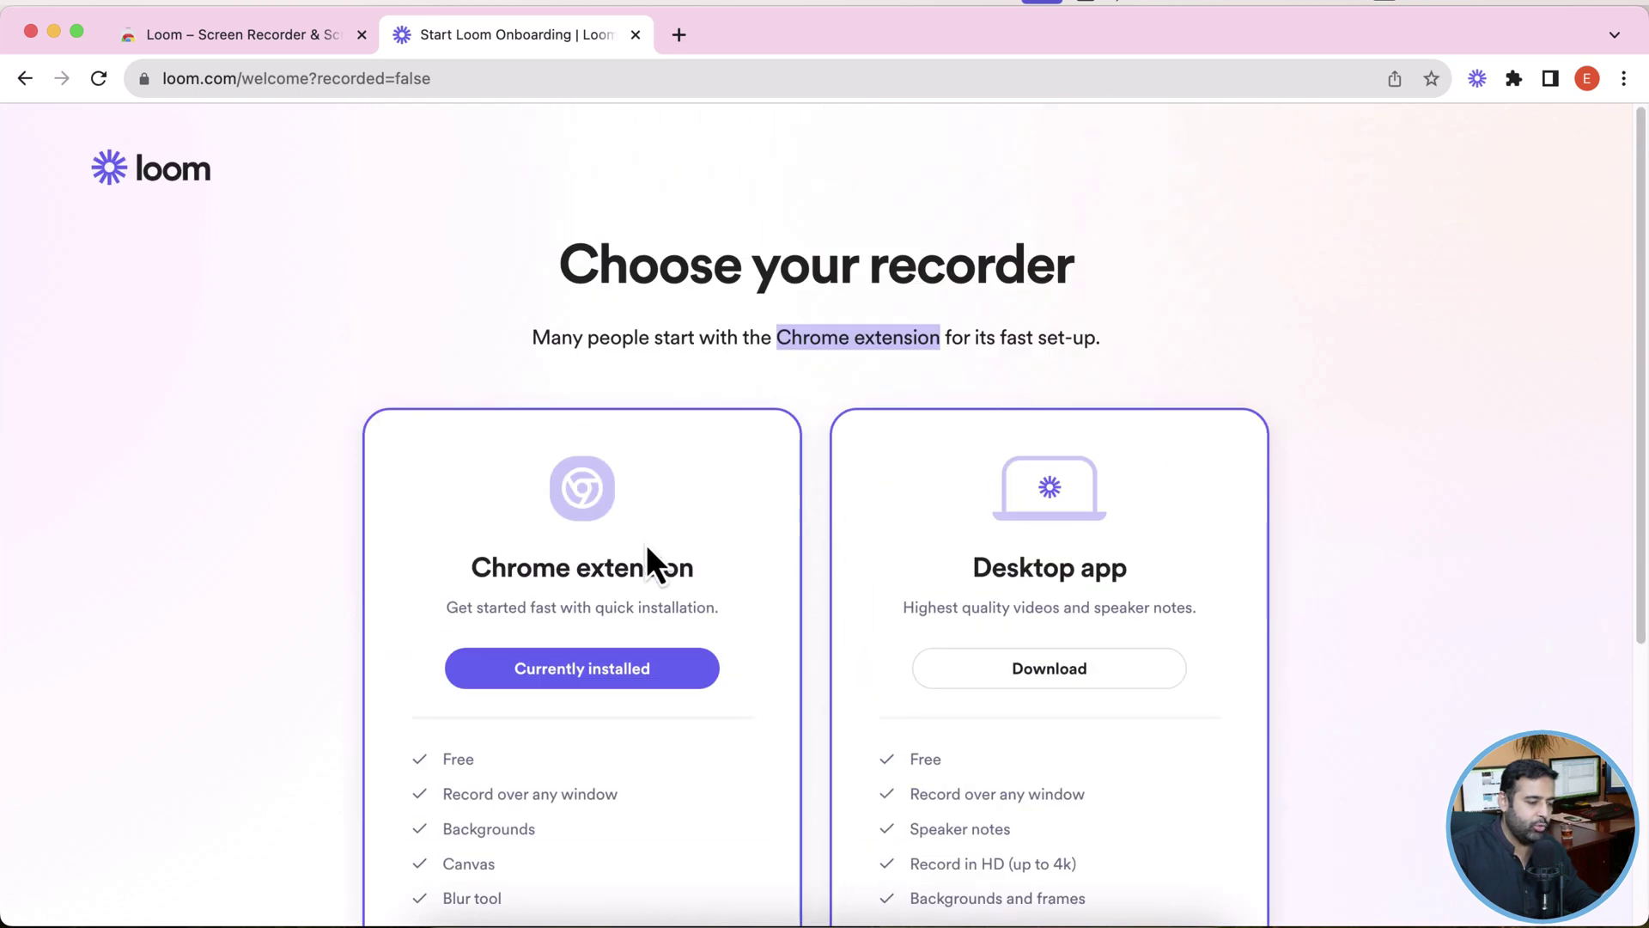
pyautogui.moveTo(469, 567); pyautogui.dragTo(749, 571)
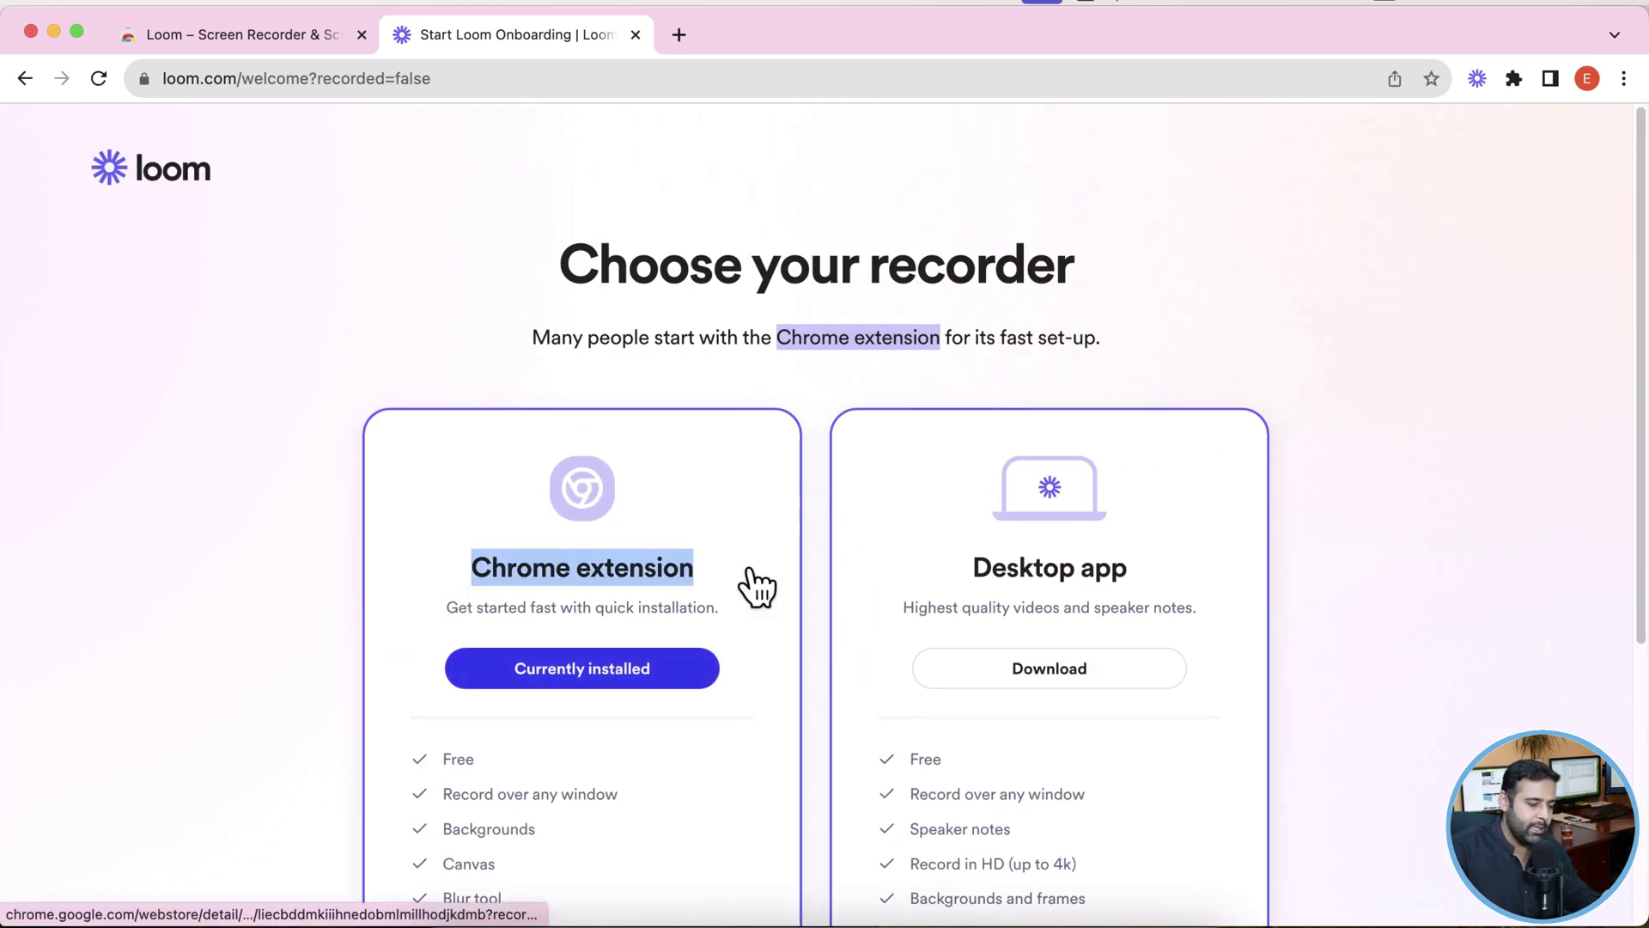
pyautogui.moveTo(986, 568); pyautogui.dragTo(1131, 614)
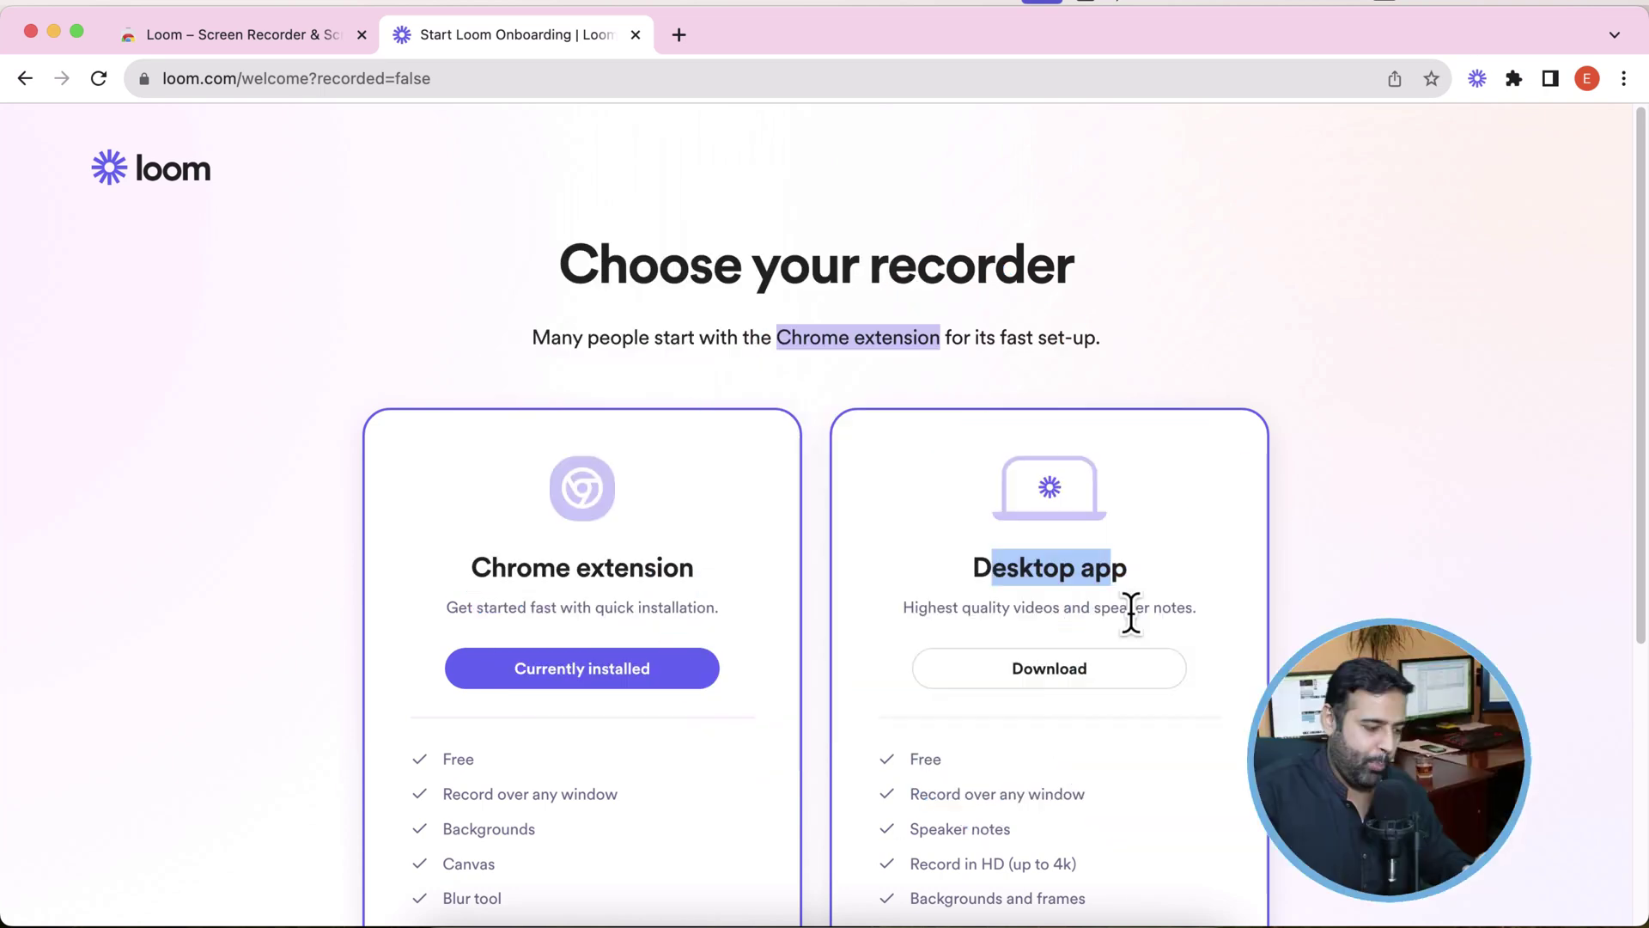
pyautogui.scroll(-5, 1134, 584)
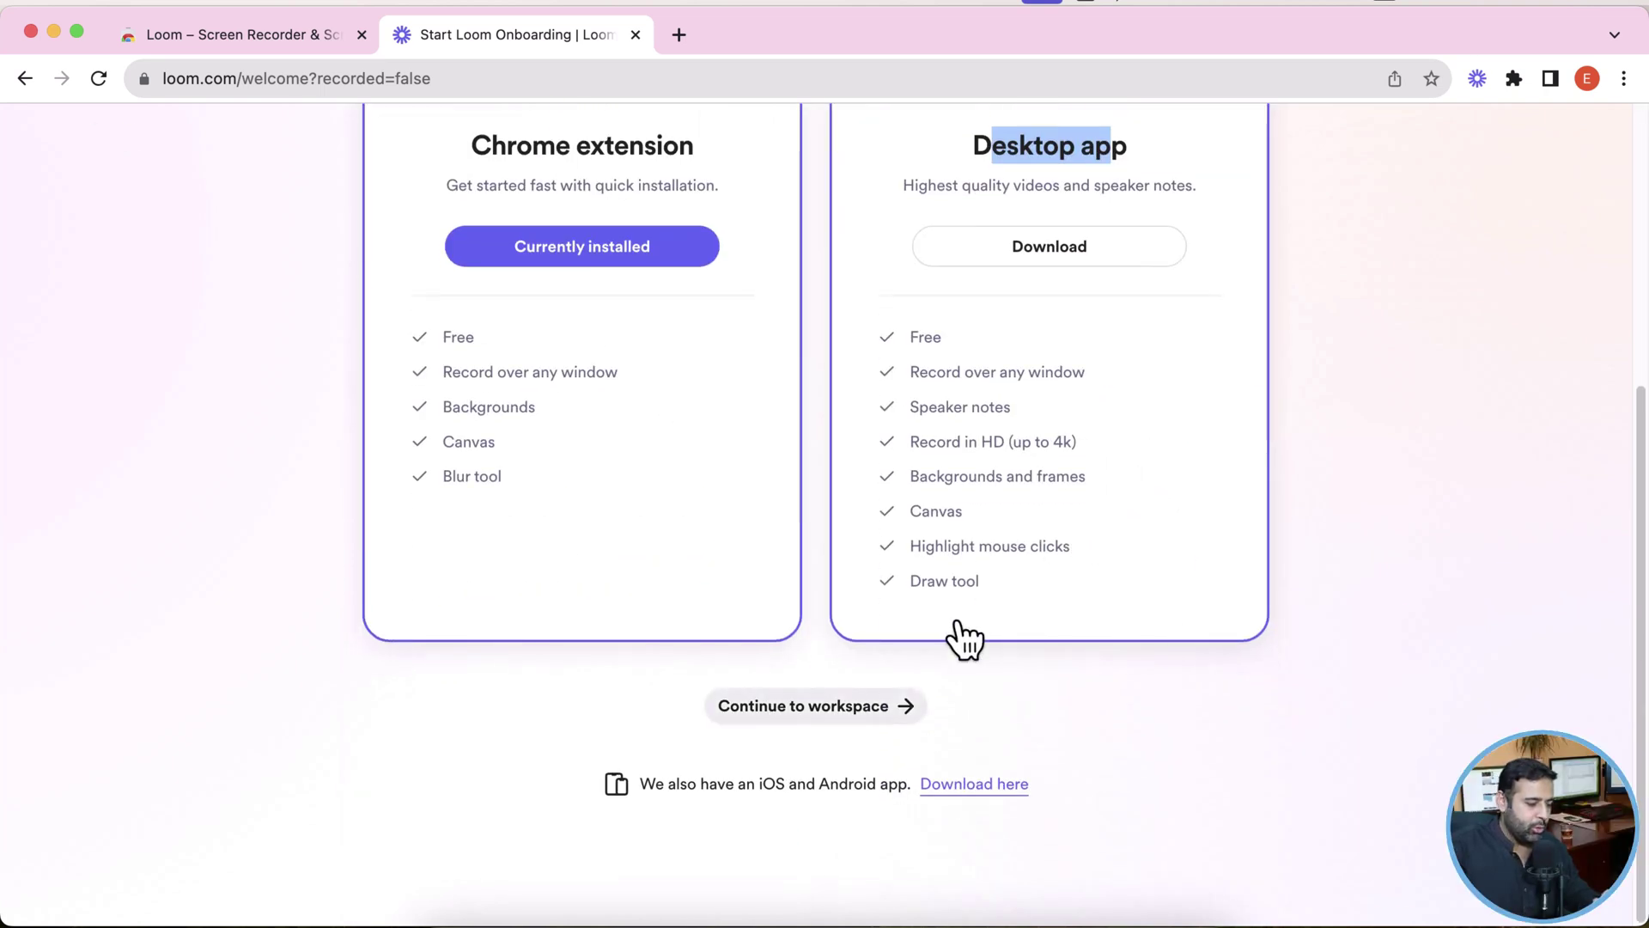
pyautogui.click(850, 711)
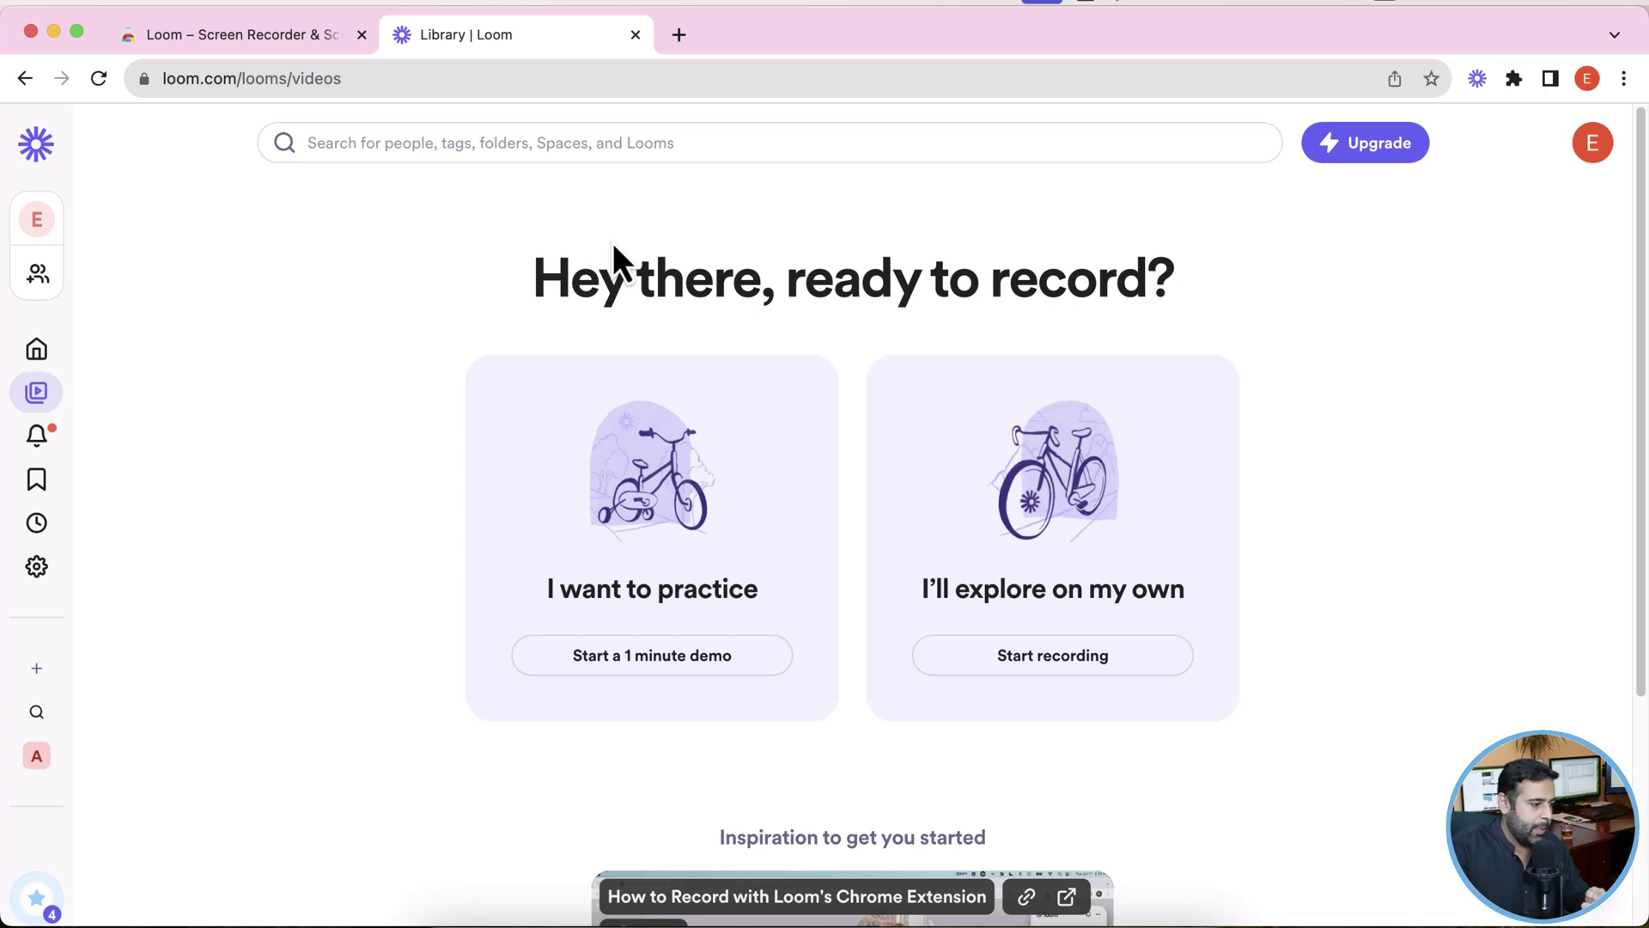
# - Allow Loom camera and microphone access in the recorder panel and start recording
pyautogui.click(1477, 91)
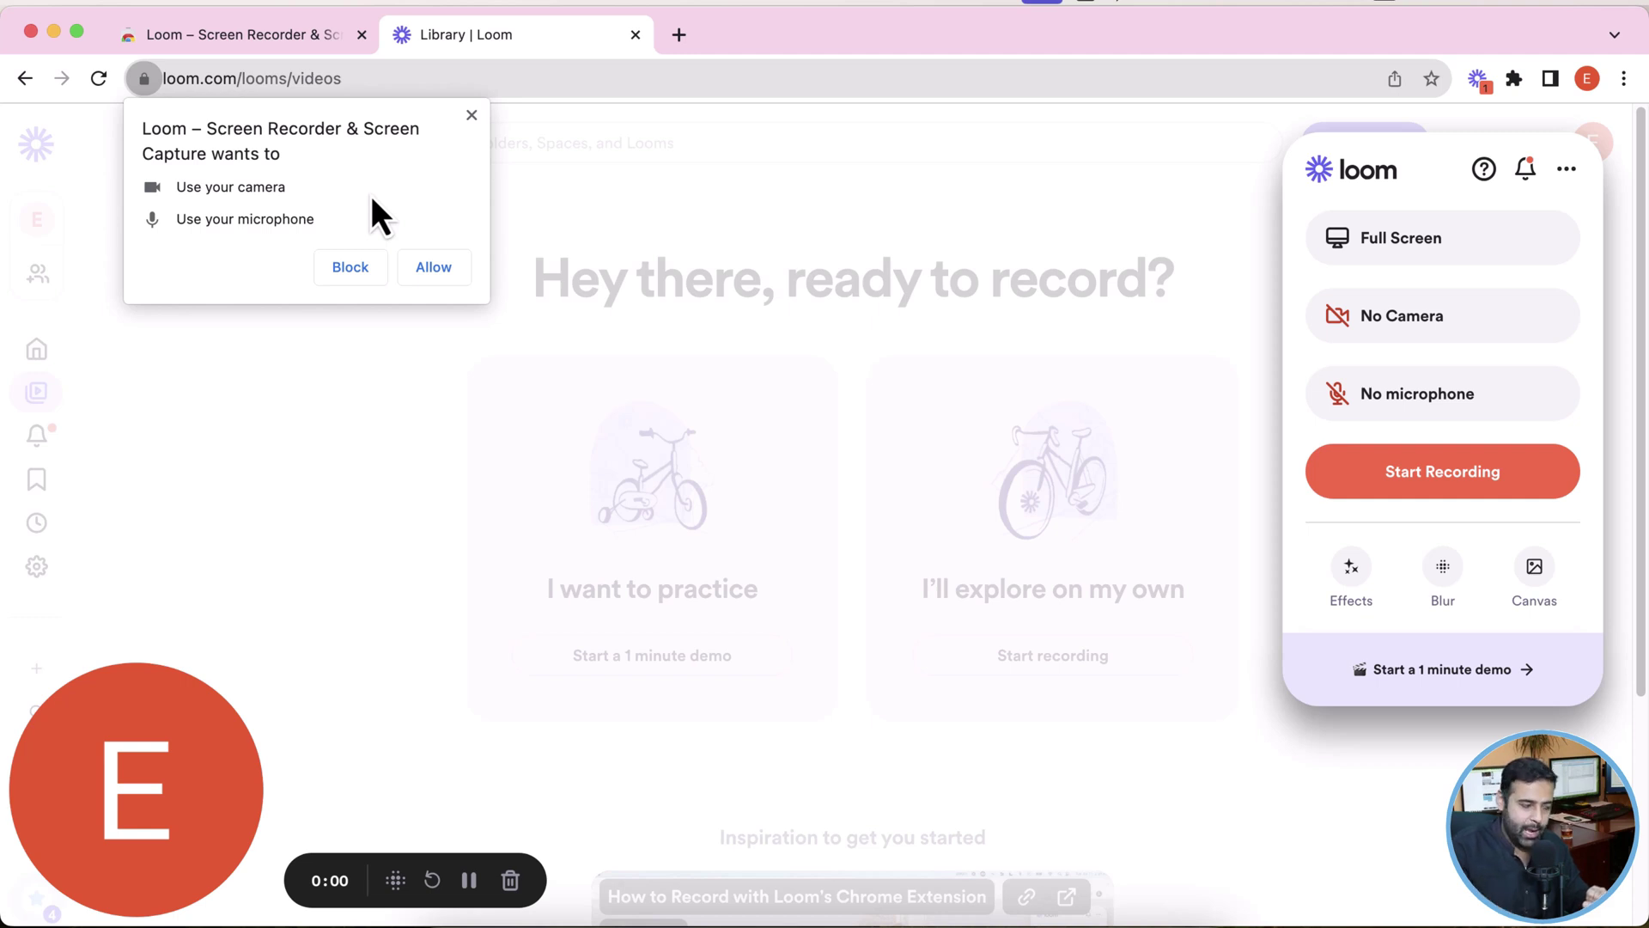
pyautogui.click(429, 275)
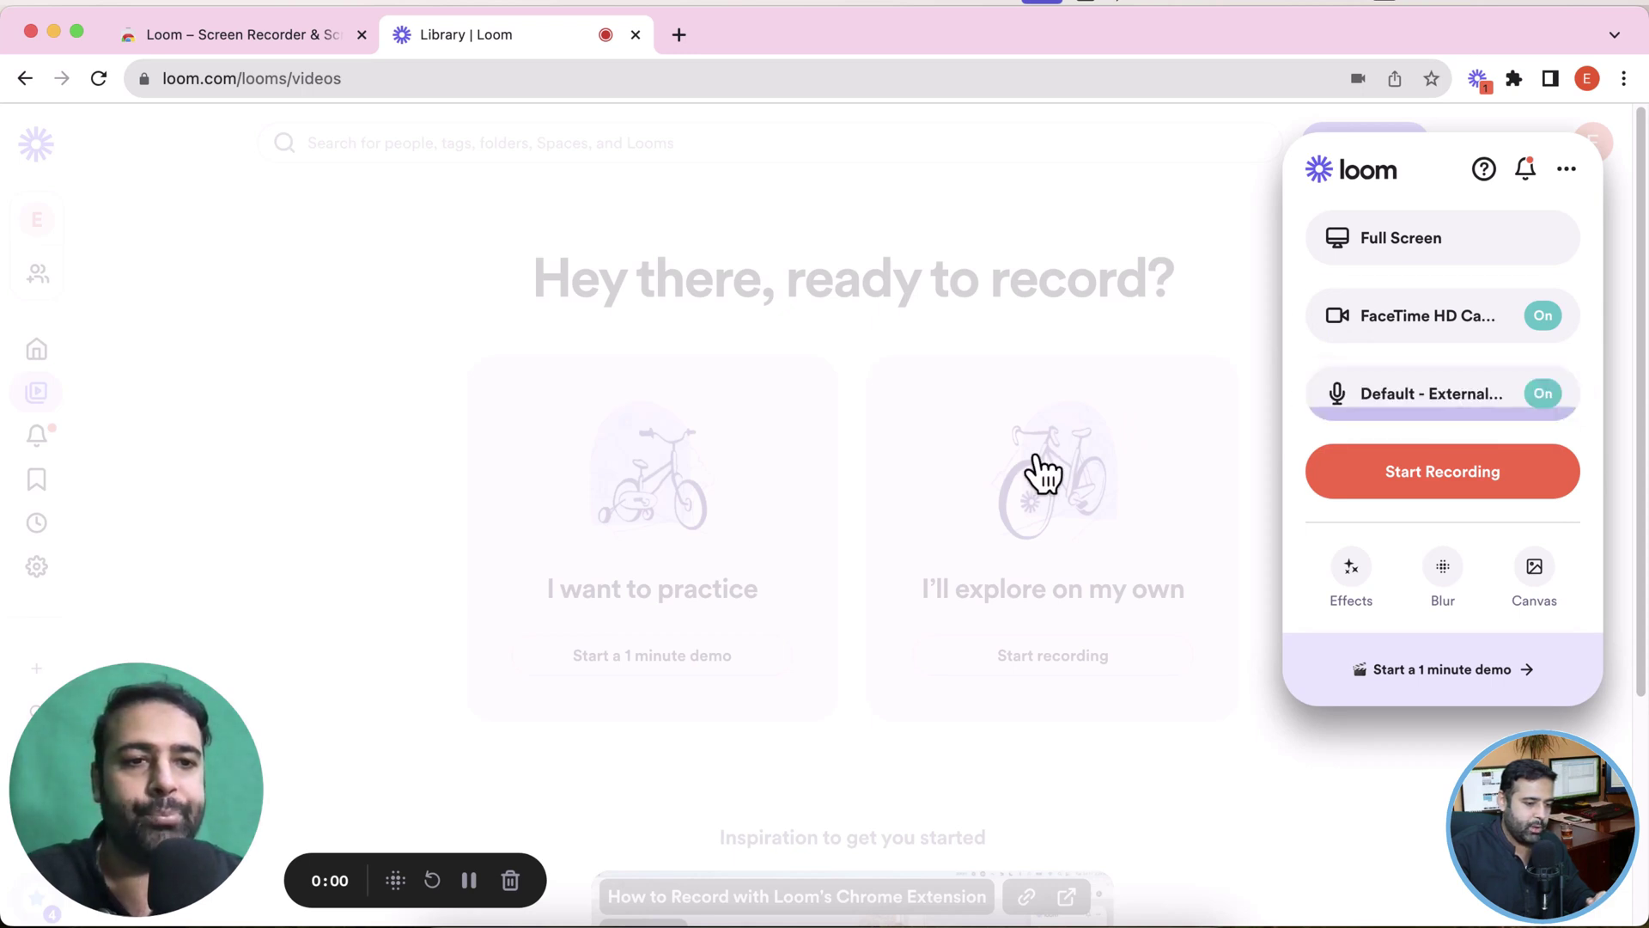
pyautogui.click(1399, 478)
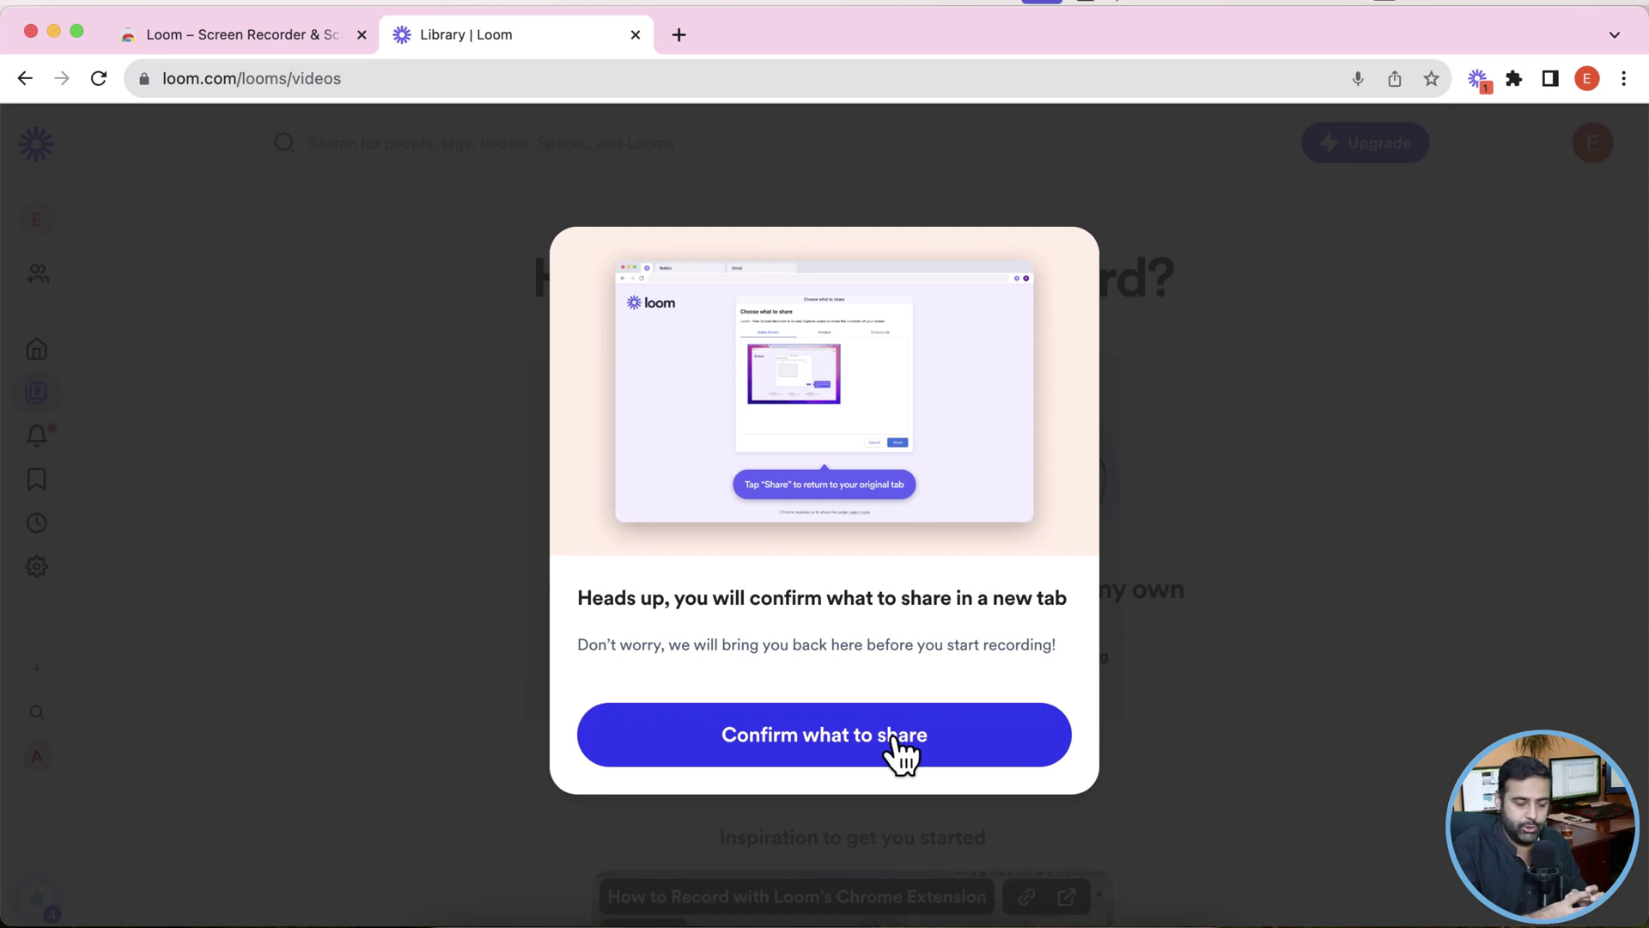
# - Choose the entire screen as what the recording shares
pyautogui.click(897, 744)
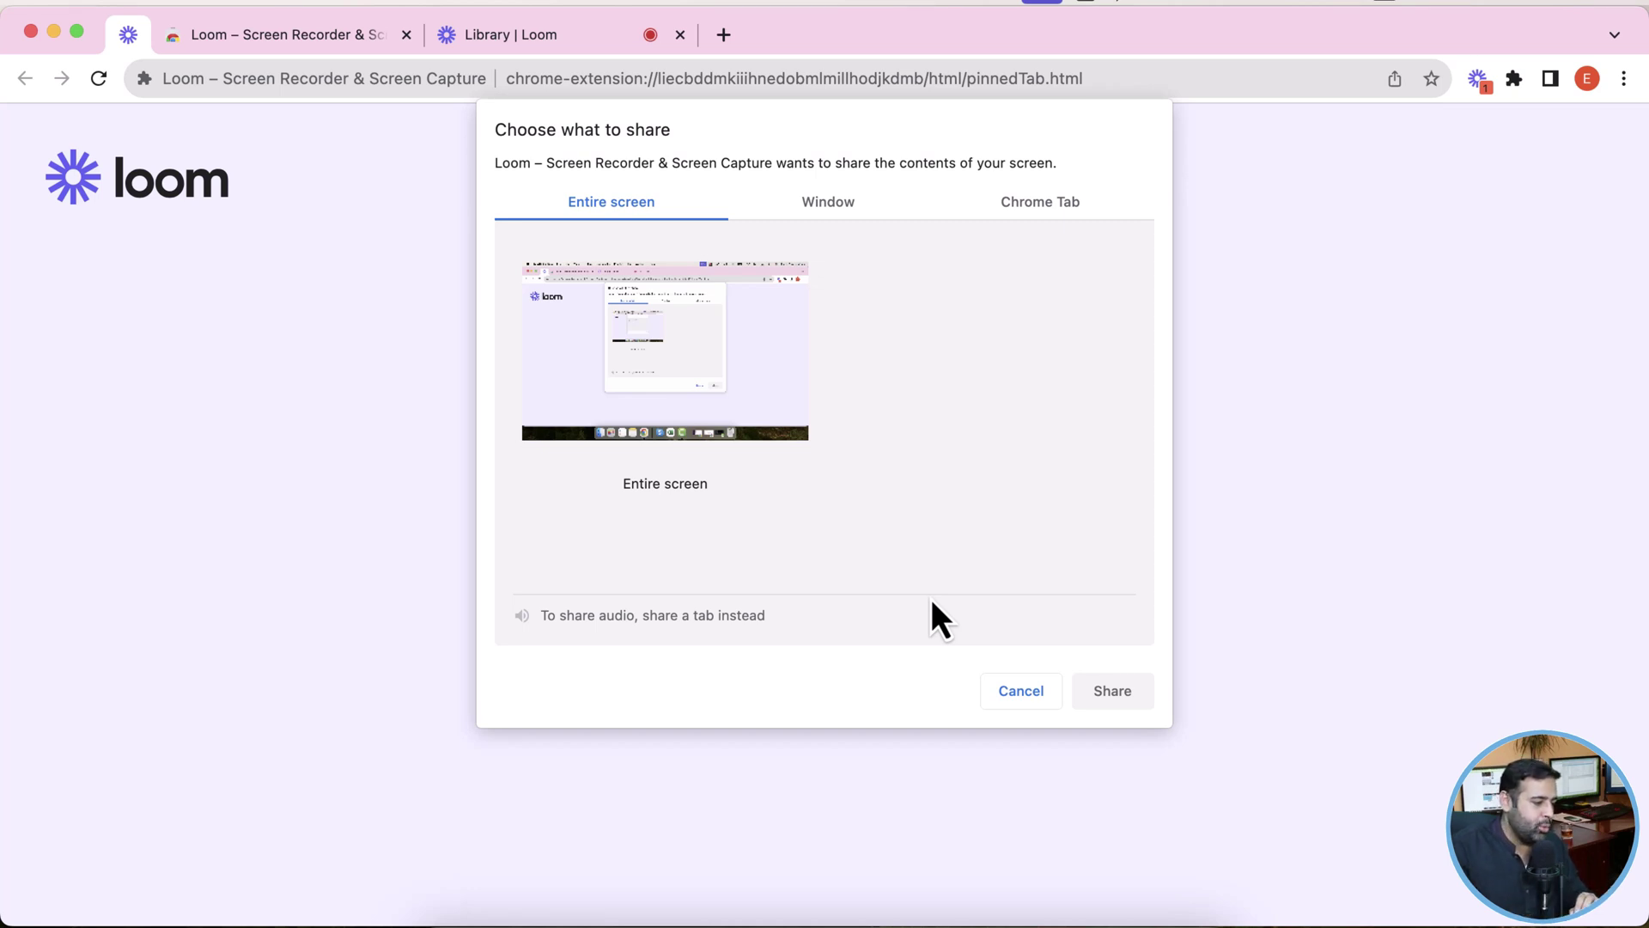
pyautogui.click(747, 389)
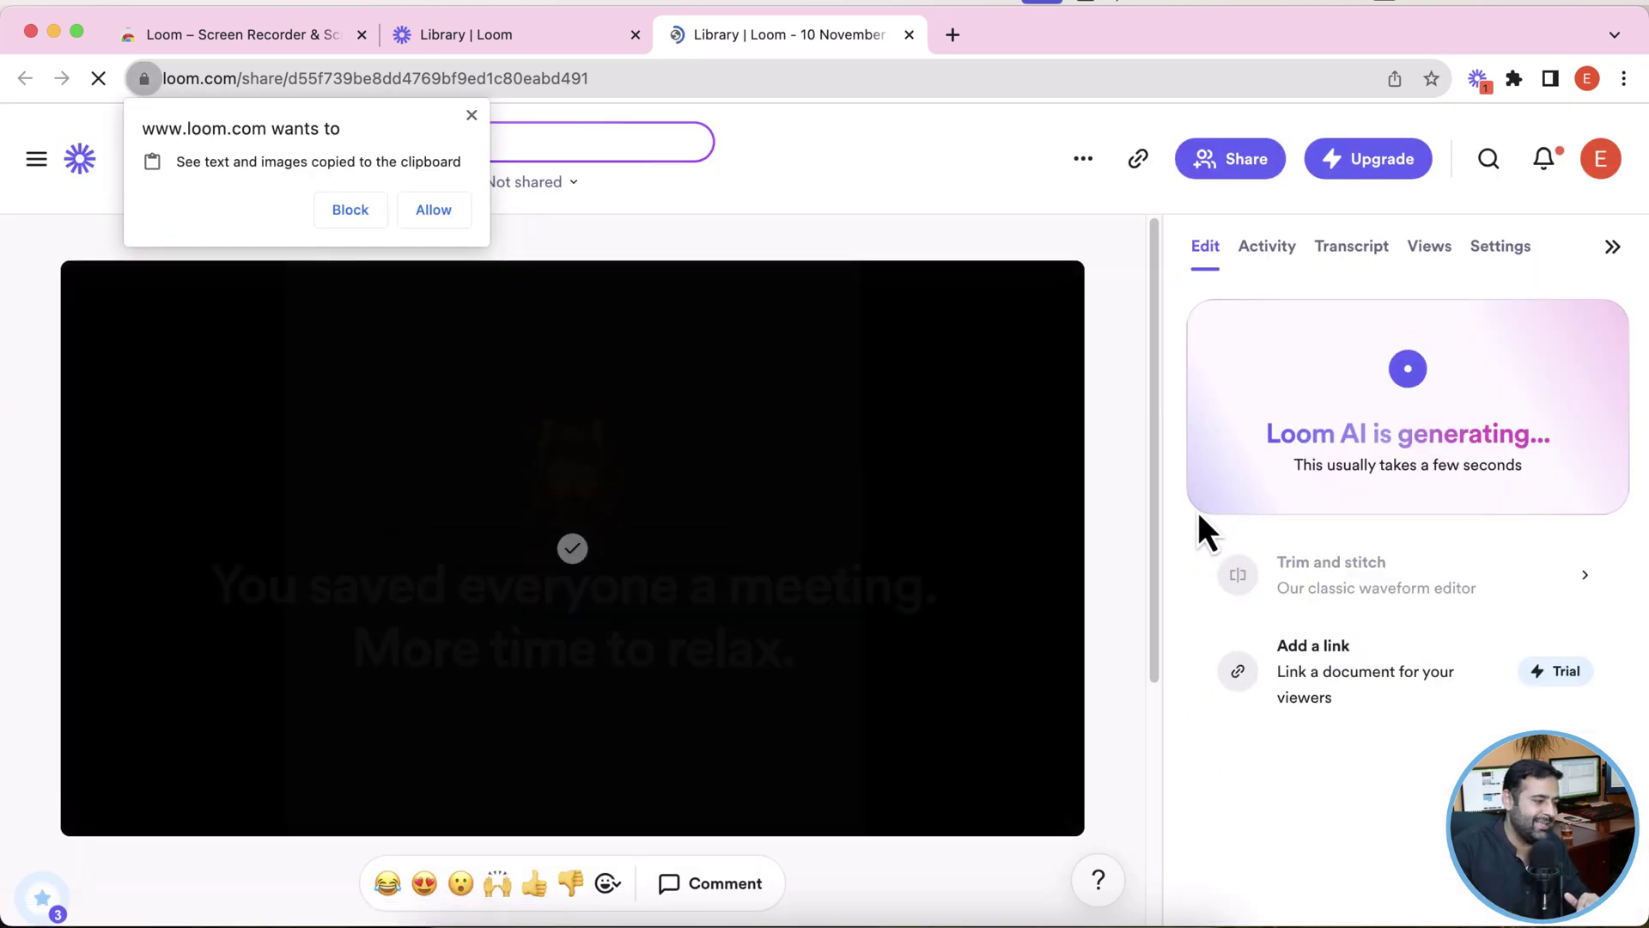
# - Select the full share page URL in the address bar once loaded
pyautogui.click(589, 81)
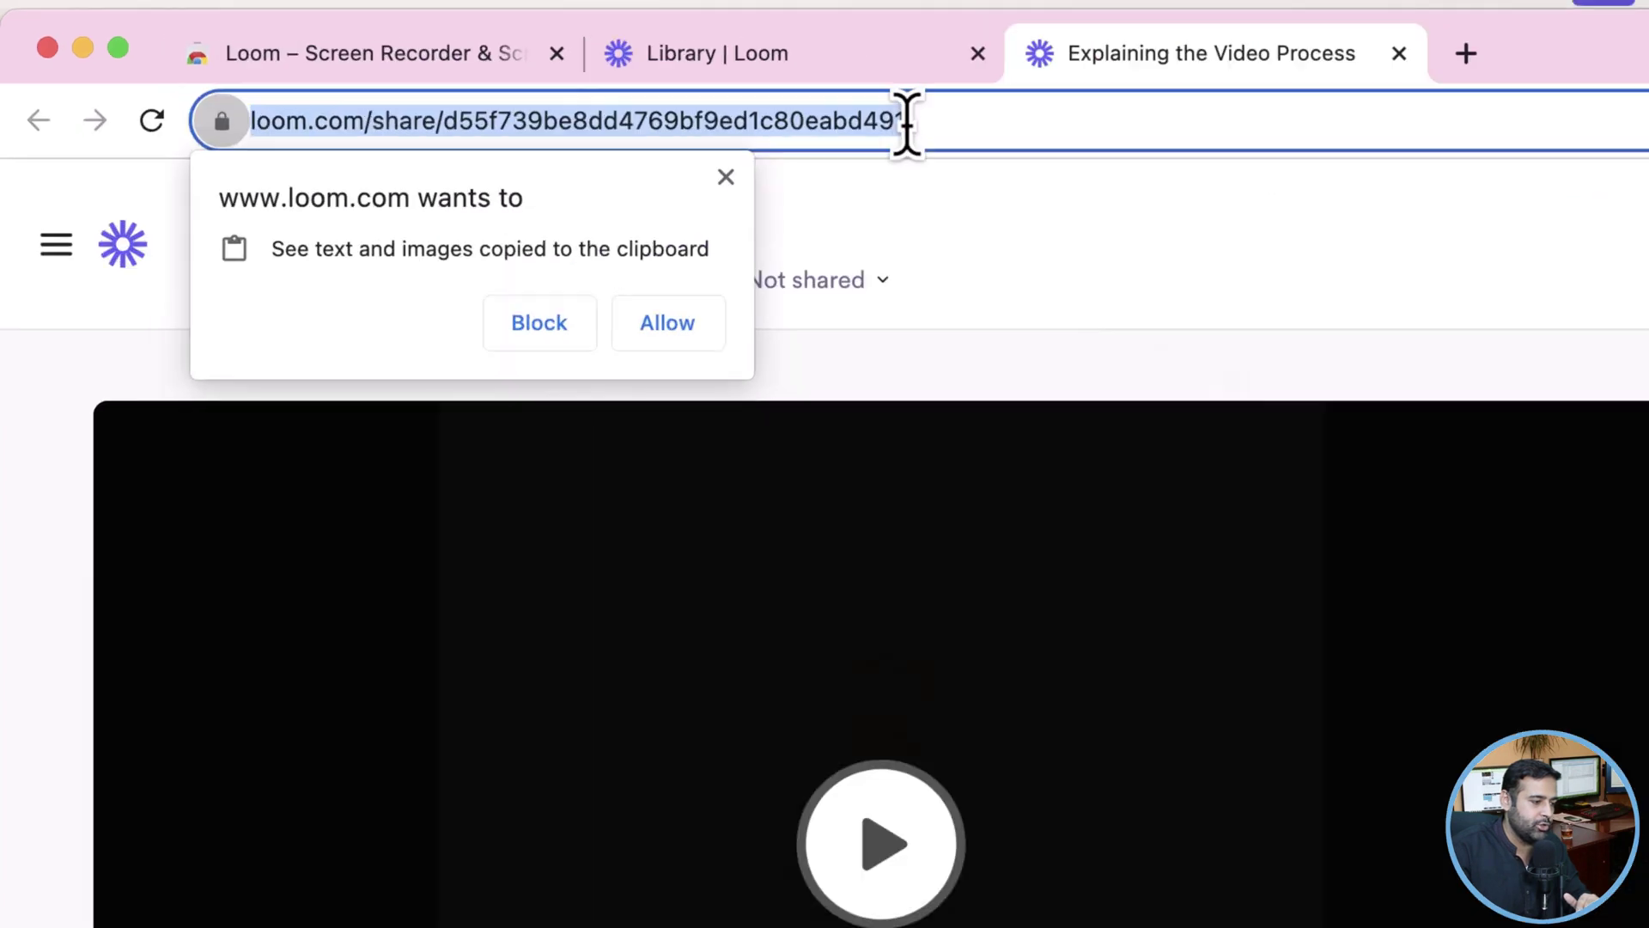
pyautogui.click(1031, 120)
pyautogui.moveTo(1031, 120); pyautogui.dragTo(265, 120)
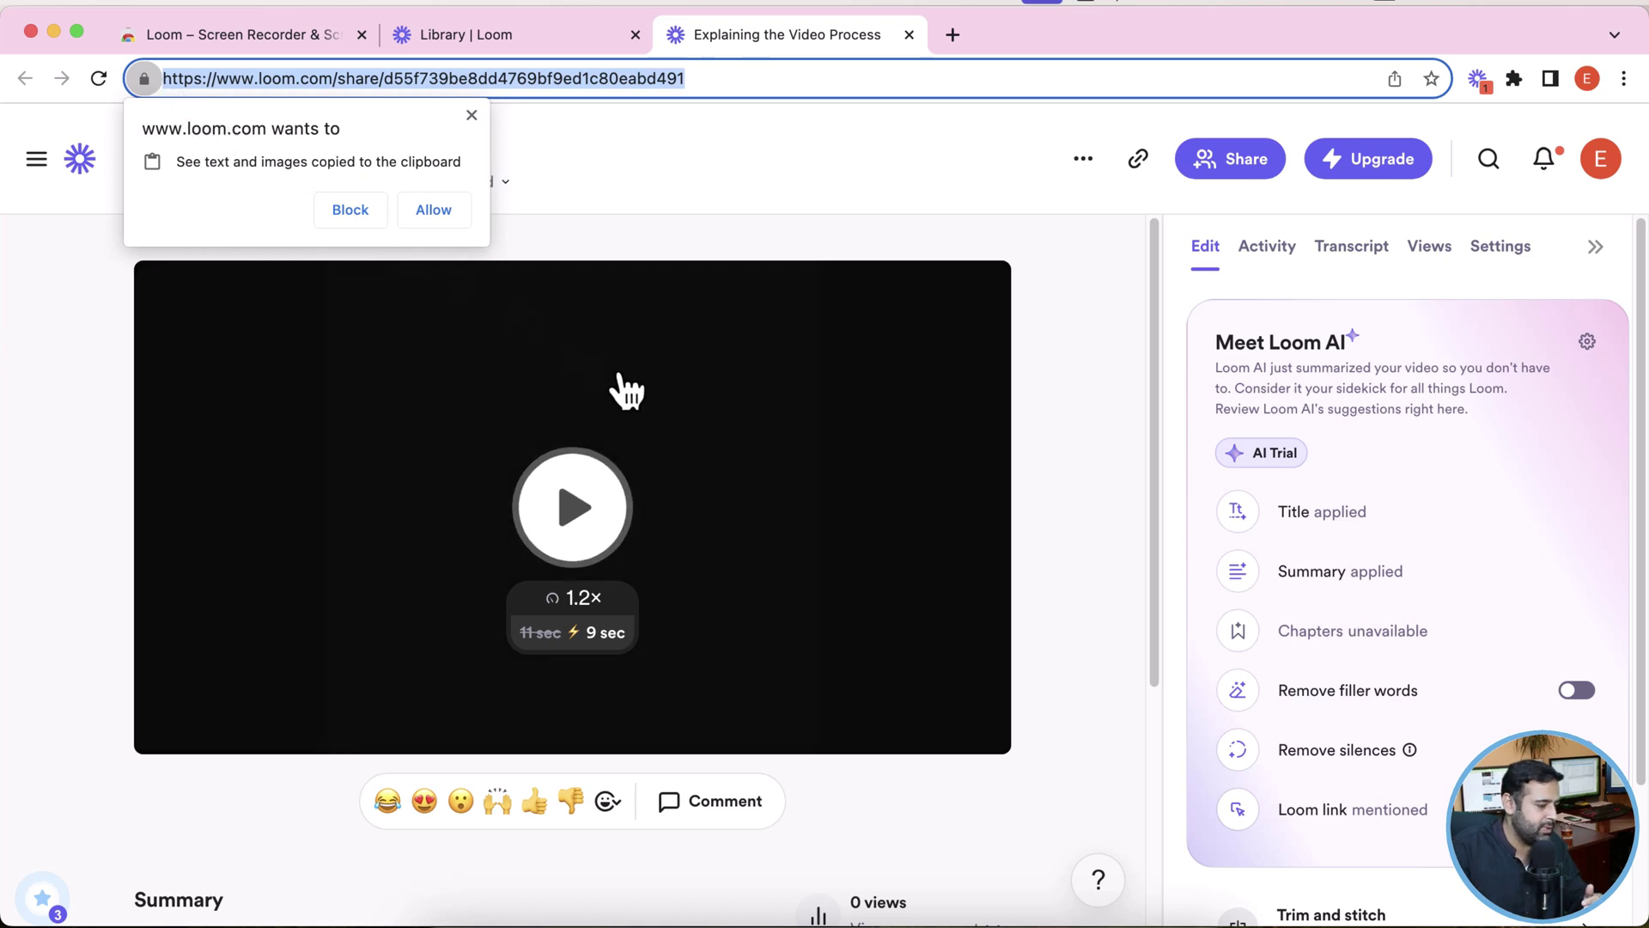
# - Play the 11-second recording, pause briefly, then resume it to the end
pyautogui.click(599, 526)
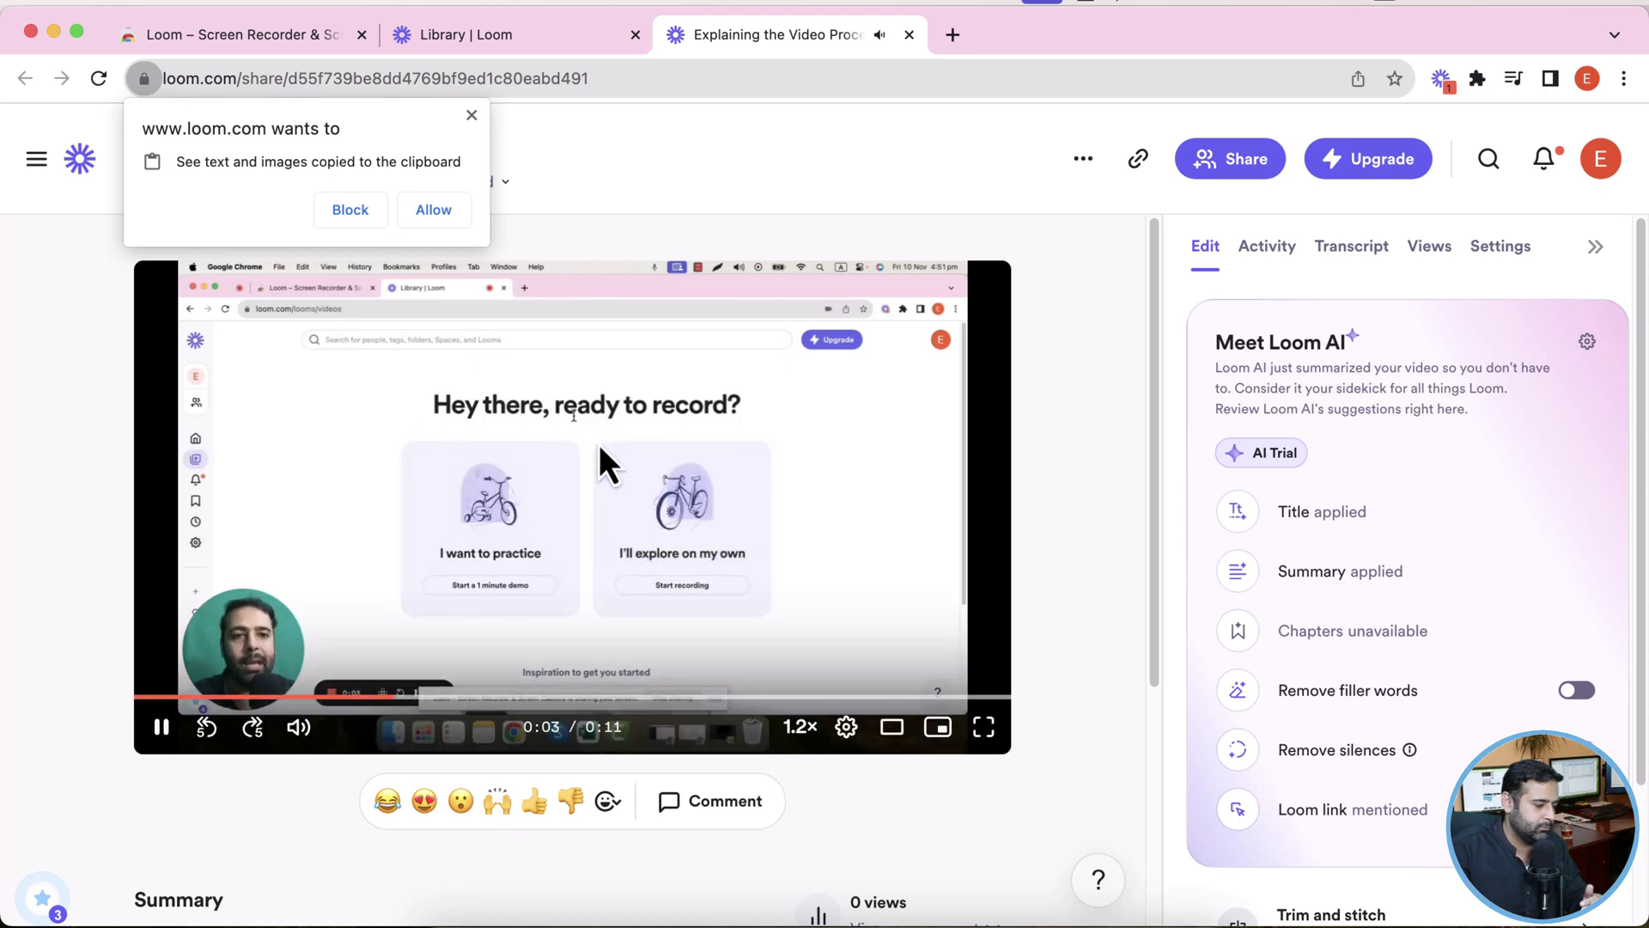
pyautogui.click(575, 479)
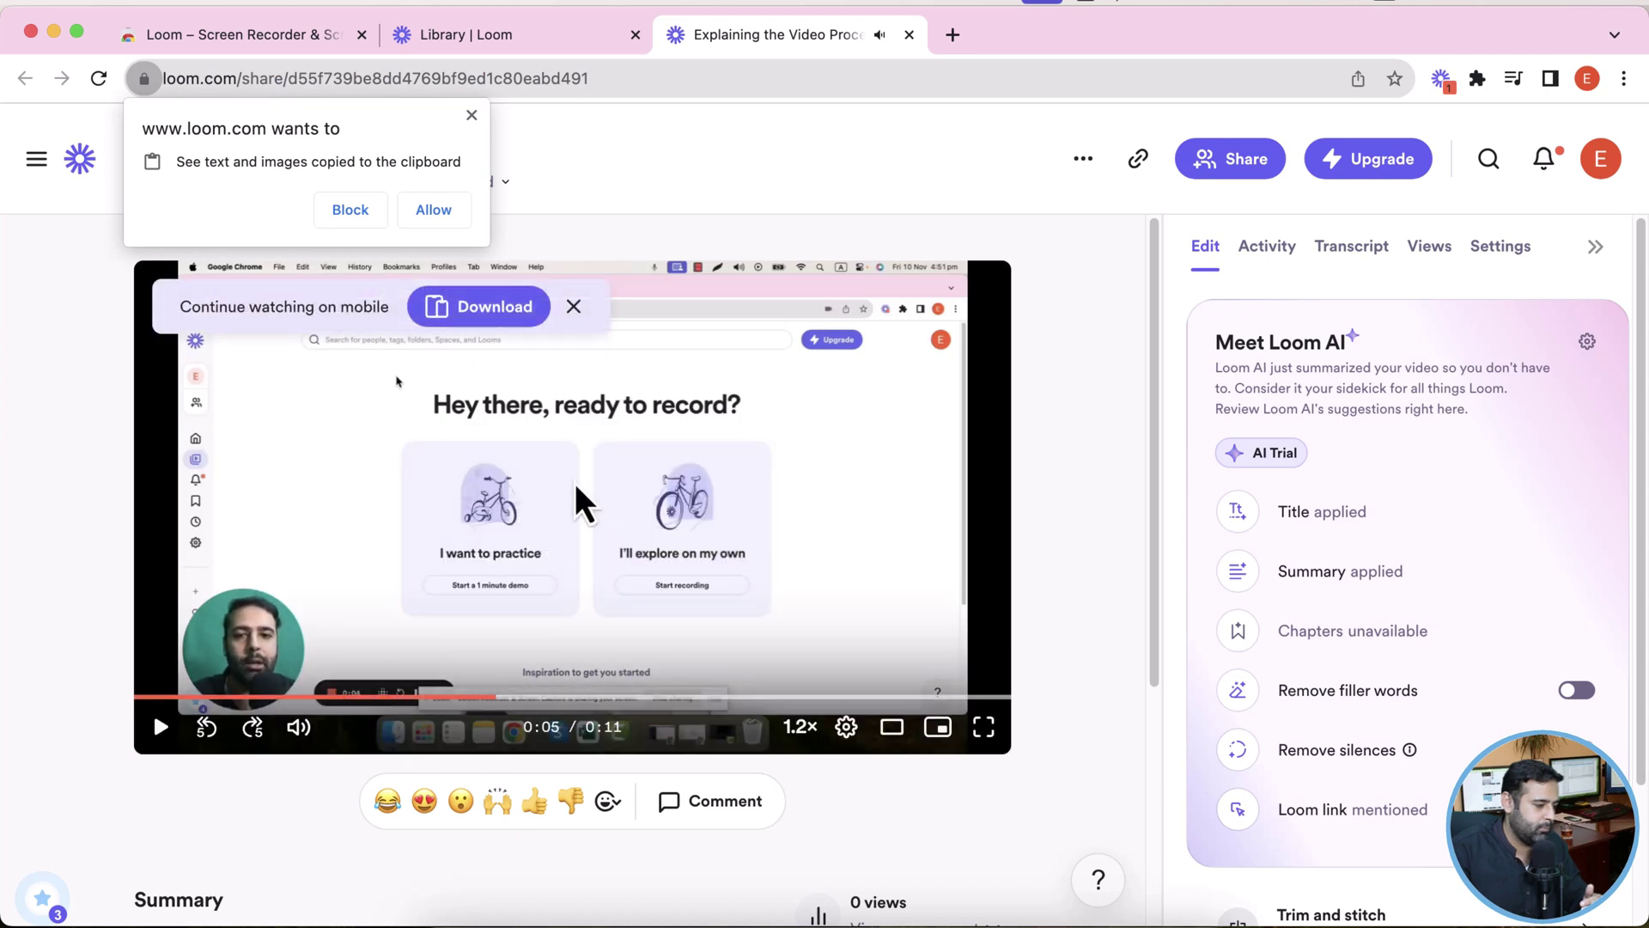
pyautogui.click(575, 483)
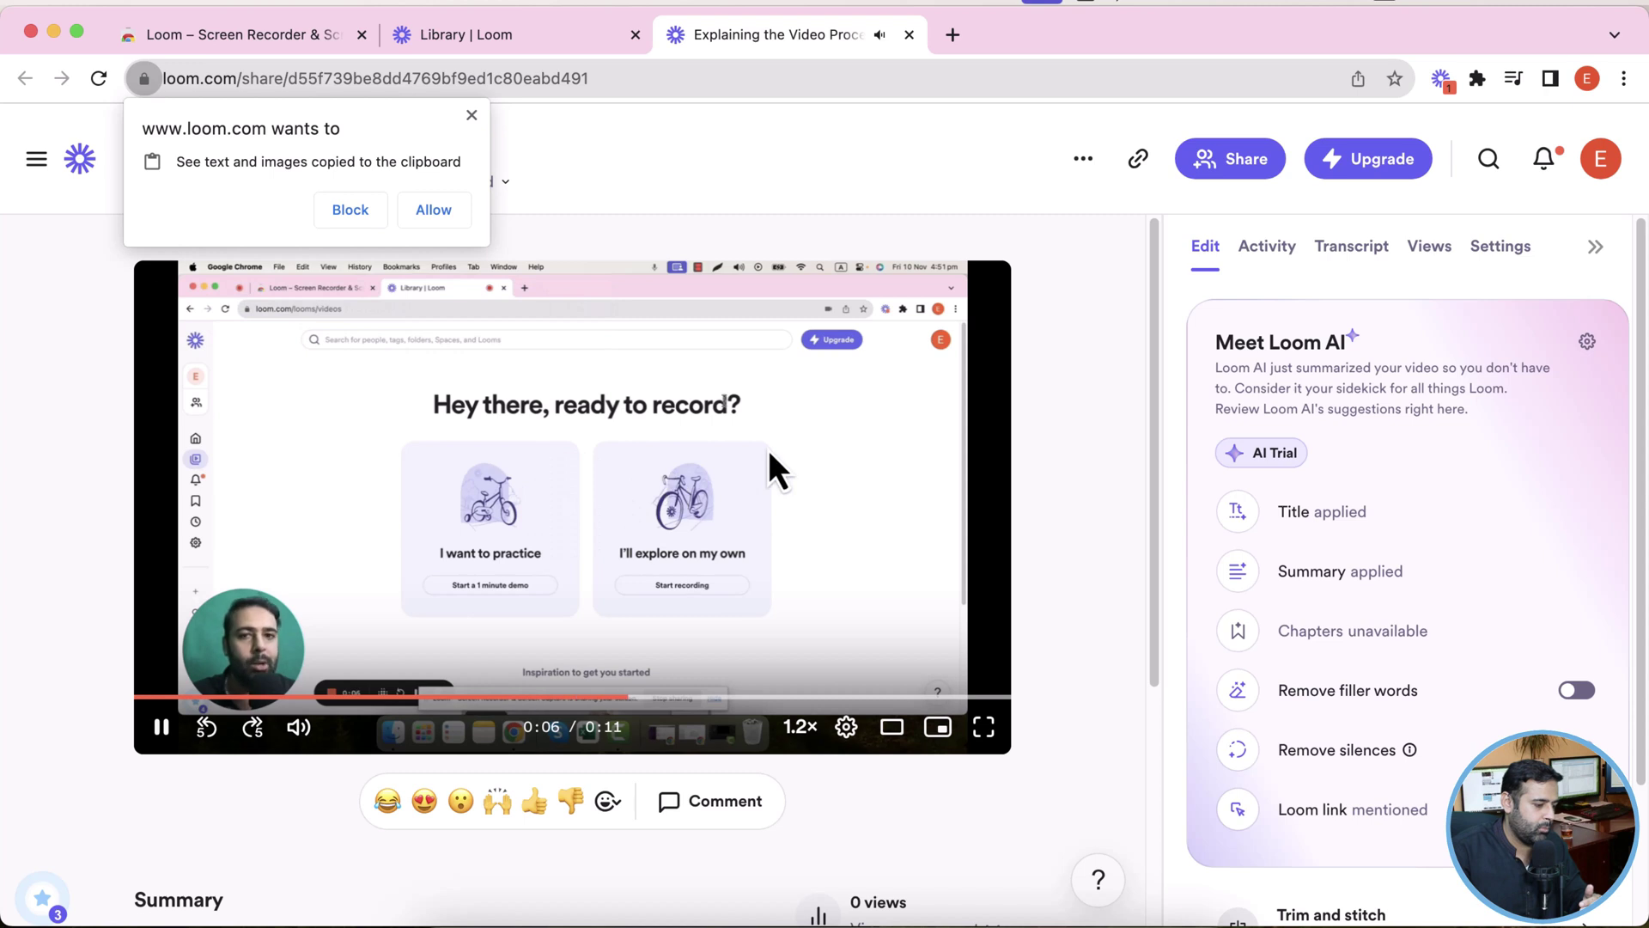